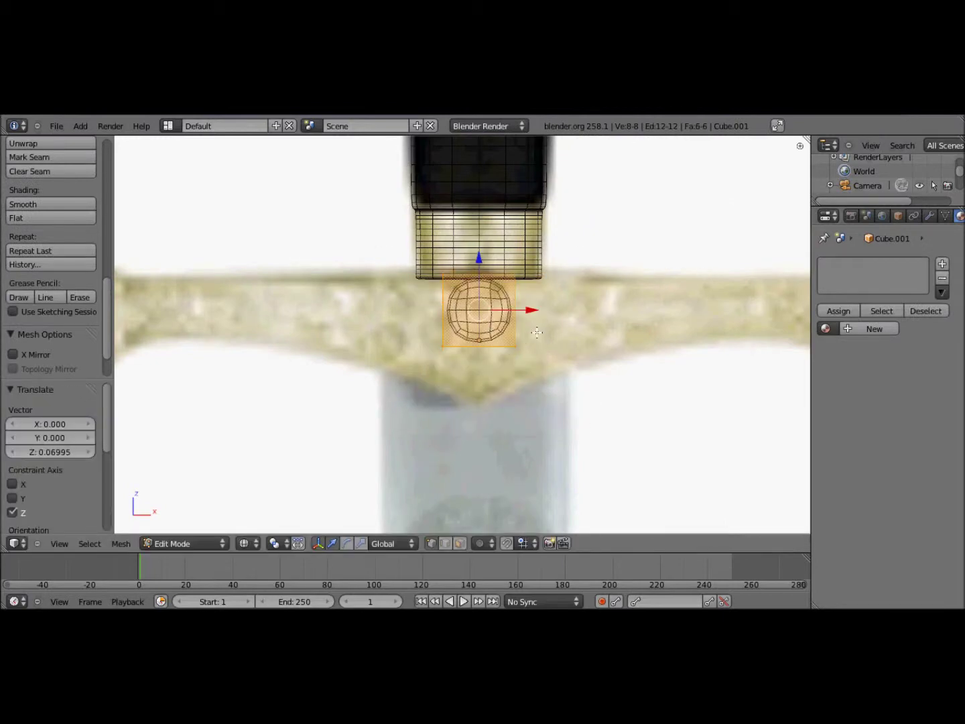
# Step: Loop-cut the guard block at its centre and extrude the mirrored half sideways into a bar
pyautogui.click(487, 300)
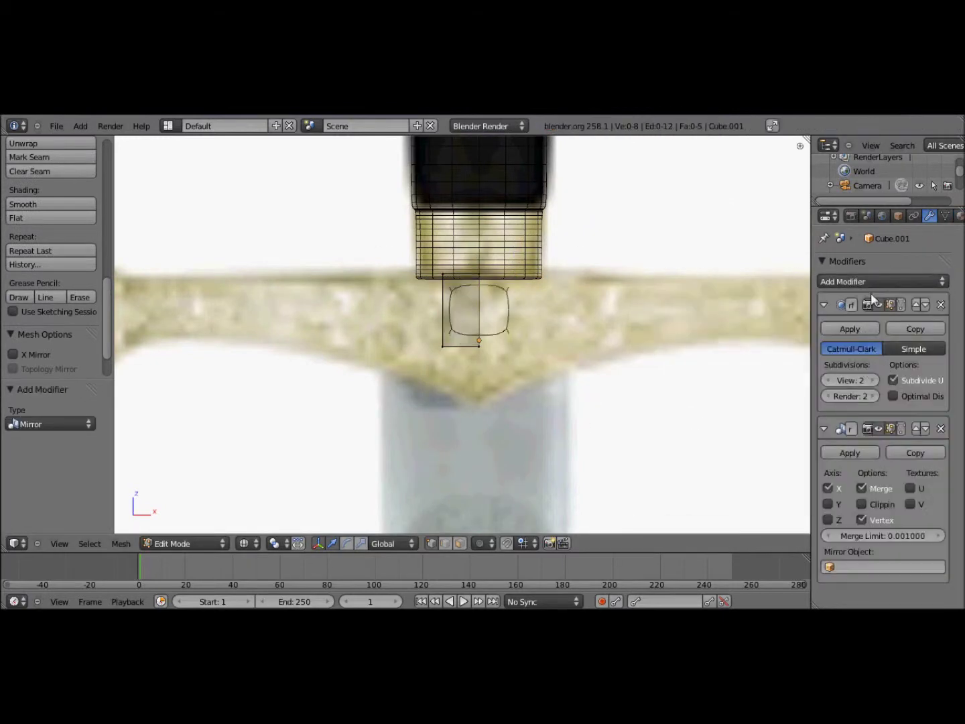
pyautogui.click(823, 305)
pyautogui.scroll(2, 432, 462)
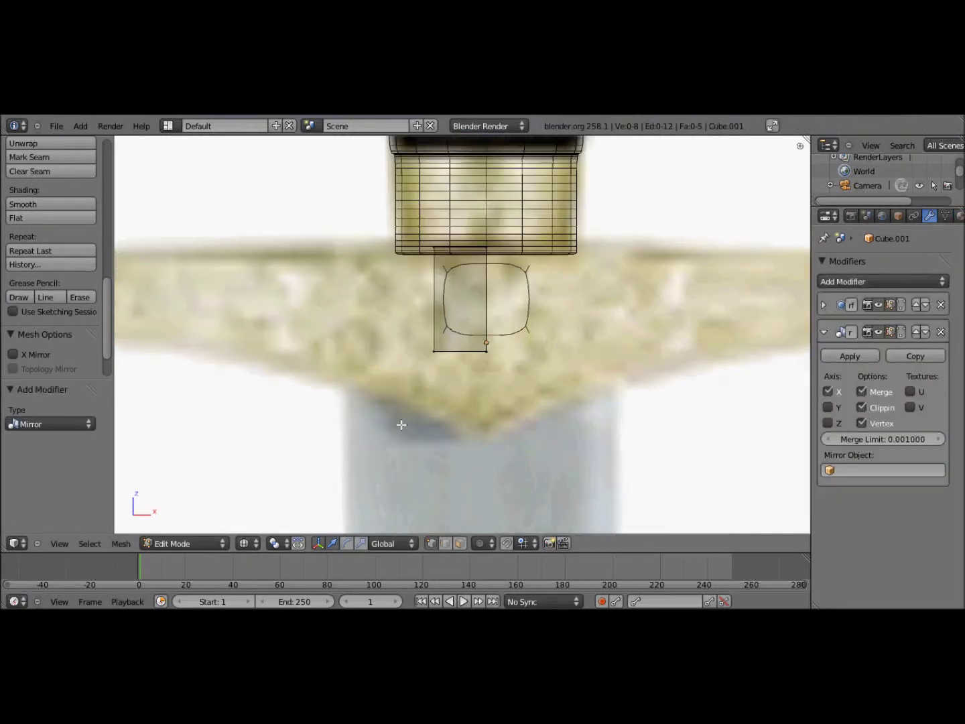
pyautogui.press('e')
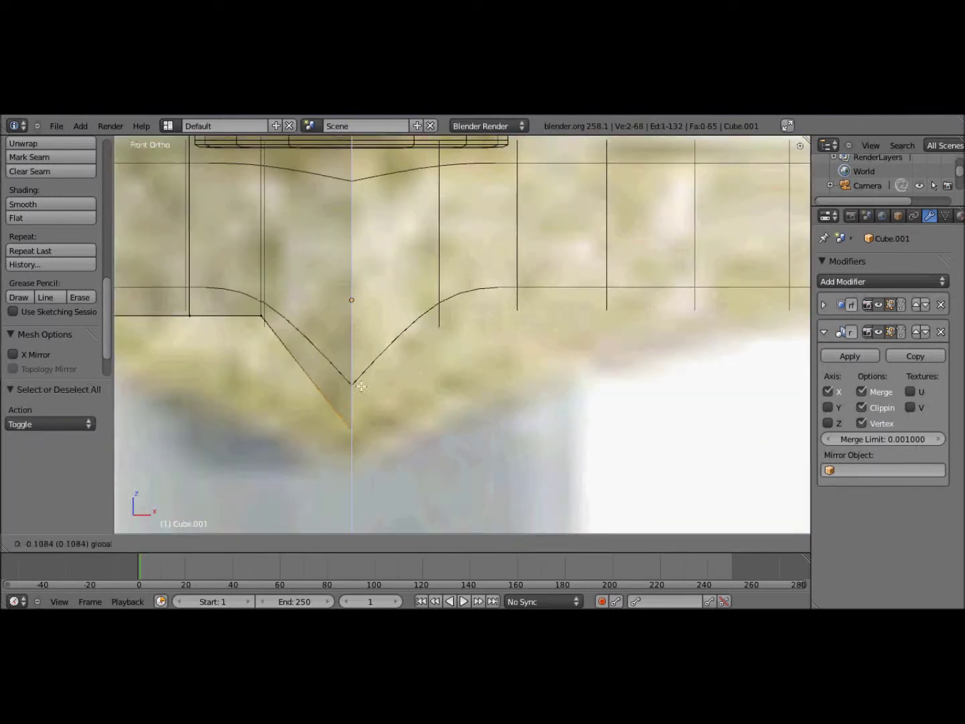
# Step: Move the guard's lower vertex vertically to form the pointed dip under the grip
pyautogui.press('a')
pyautogui.press('g')
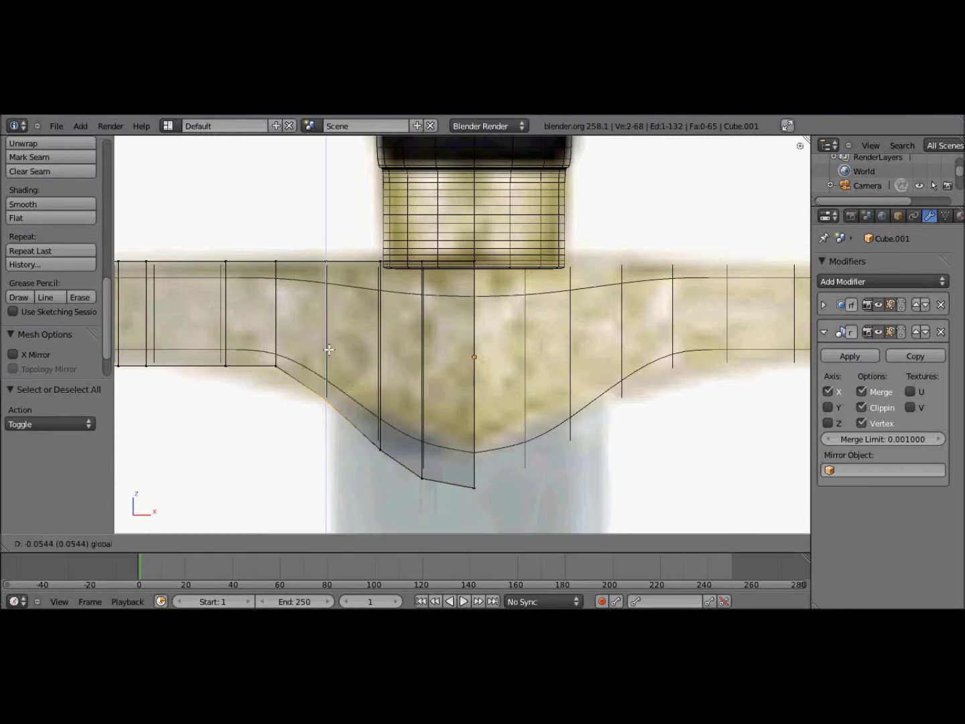
pyautogui.rightClick(421, 478)
pyautogui.press('g')
pyautogui.press('z')
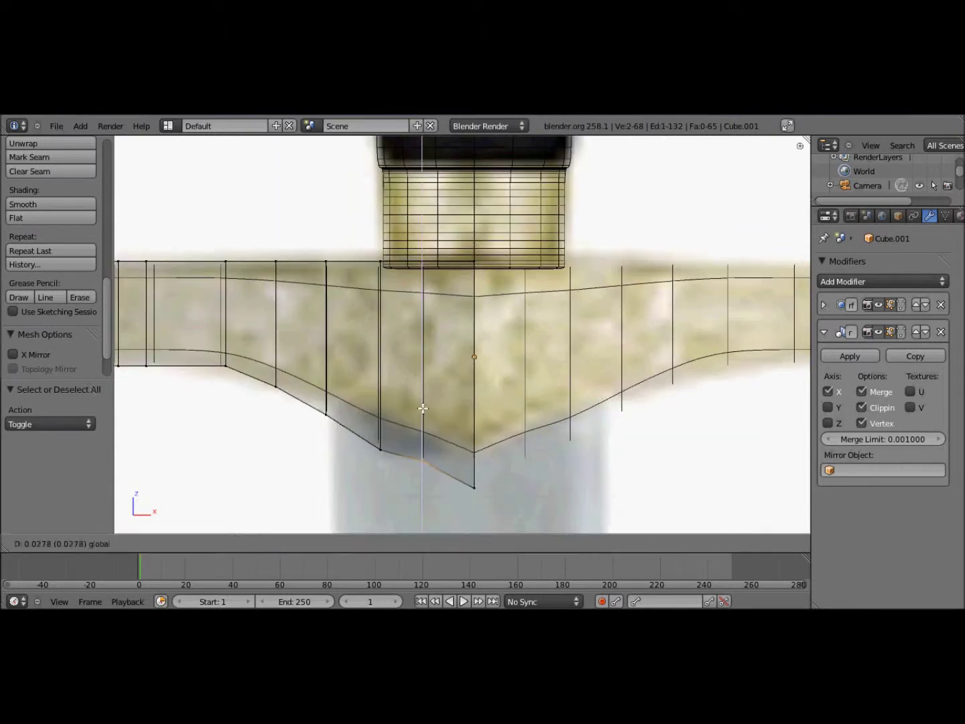
pyautogui.click(380, 392)
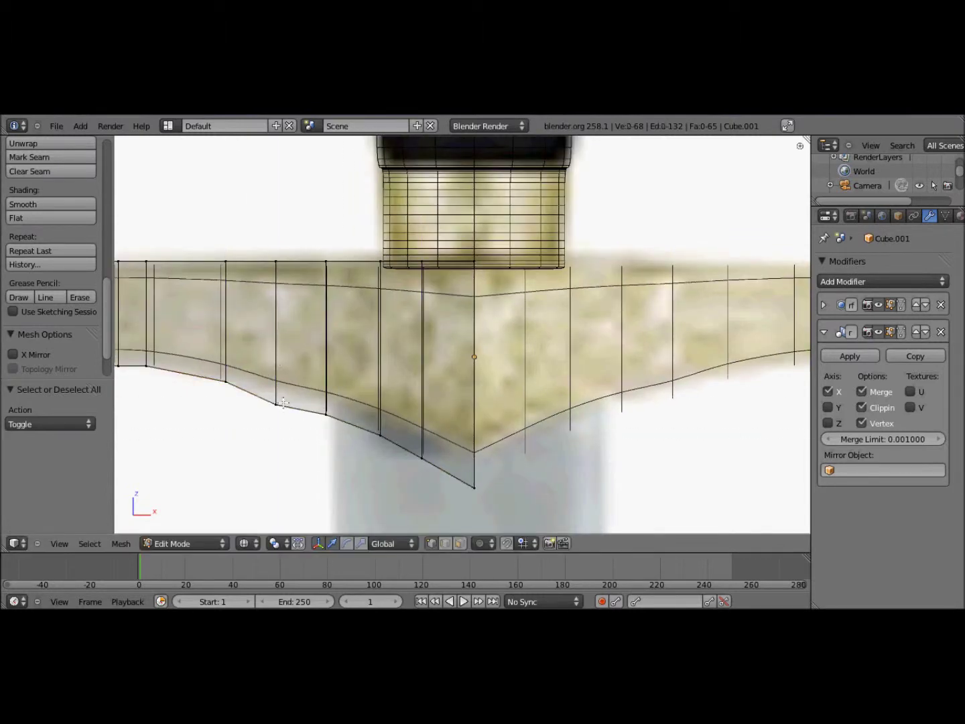
pyautogui.keyDown('shift'); pyautogui.moveTo(284, 402); pyautogui.dragTo(377, 385, button='middle'); pyautogui.keyUp('shift')
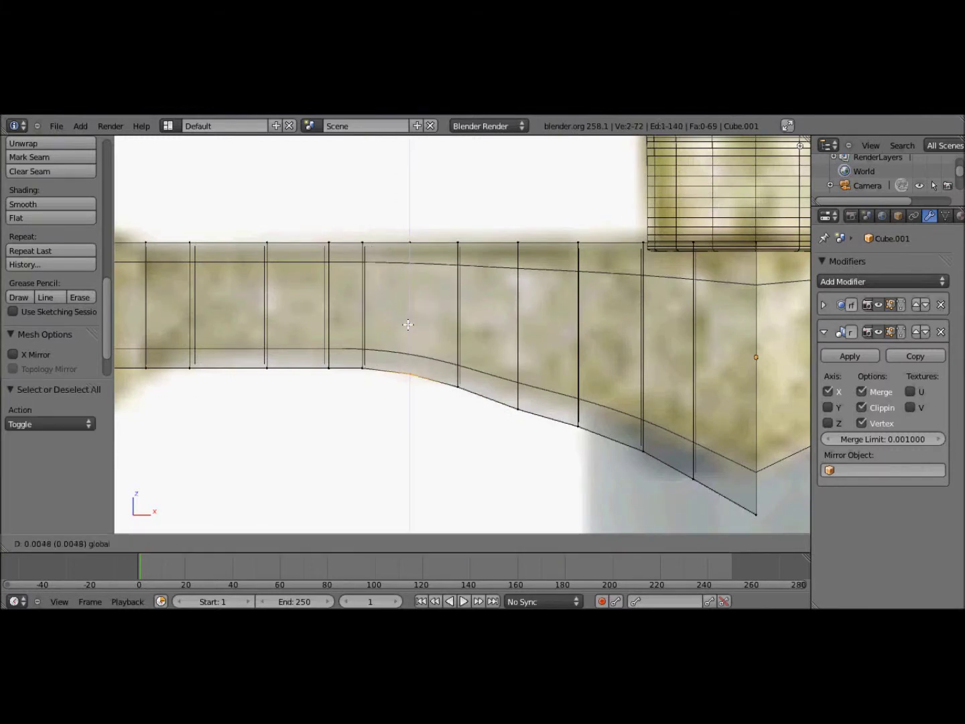
pyautogui.click(460, 346)
# Step: Raise the guard's centre edge along Z
pyautogui.scroll(-2, 460, 341)
pyautogui.keyDown('shift'); pyautogui.moveTo(348, 334); pyautogui.dragTo(421, 334, button='middle'); pyautogui.keyUp('shift')
pyautogui.scroll(-3, 422, 334)
pyautogui.scroll(3, 427, 303)
pyautogui.press('g')
pyautogui.press('z')
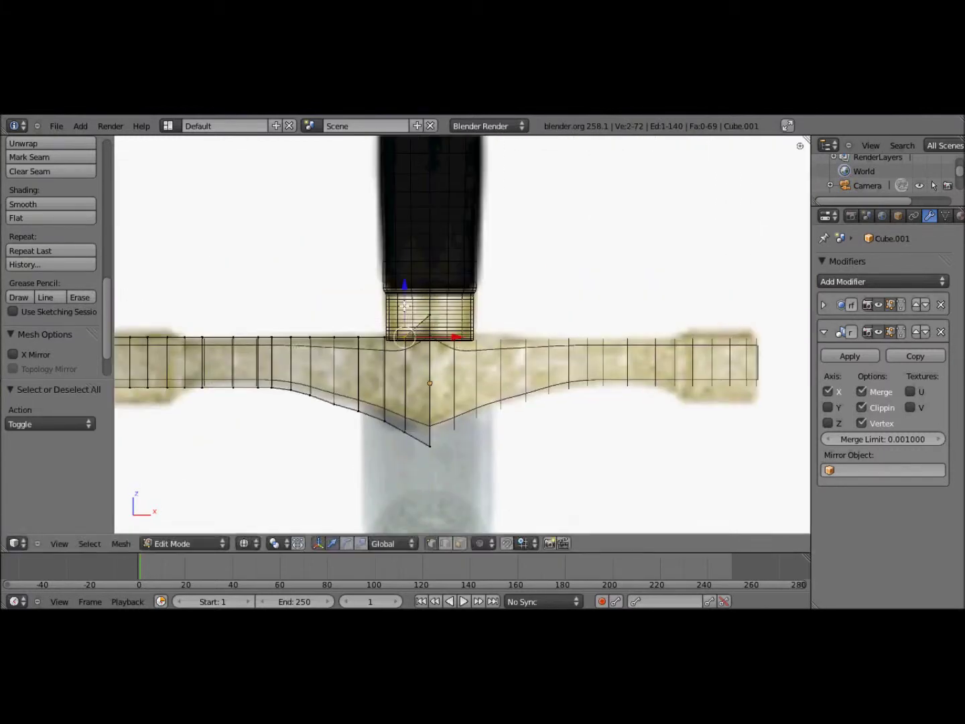
pyautogui.click(386, 296)
pyautogui.scroll(4, 460, 317)
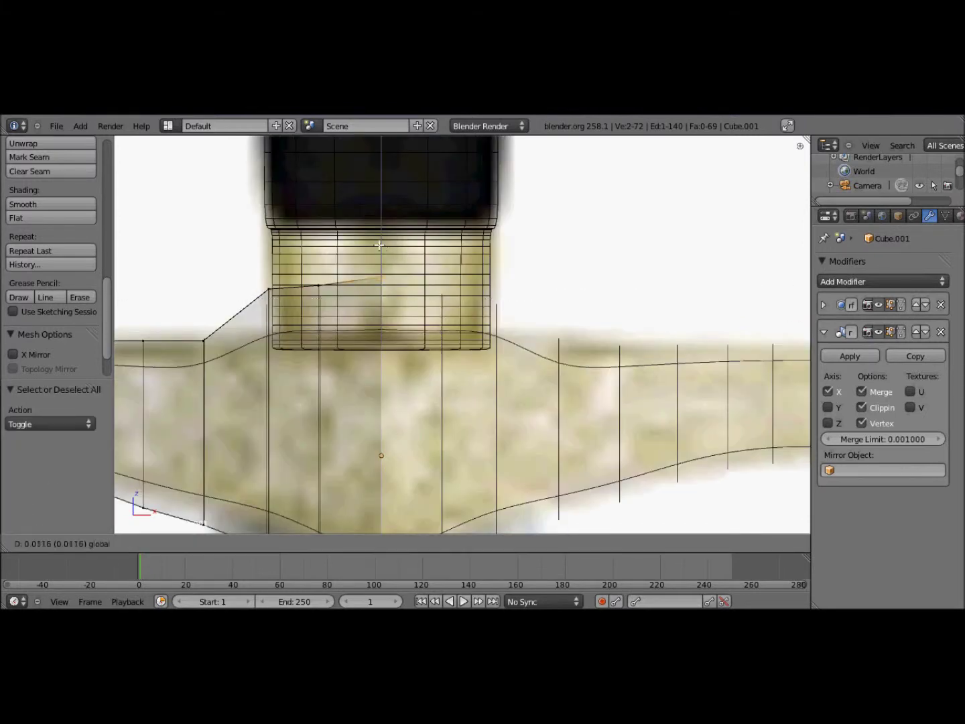
pyautogui.scroll(-4, 195, 372)
# Step: Box-select the left guard arm's vertices and adjust them so the edges curve upward
pyautogui.press('b')
pyautogui.moveTo(266, 337); pyautogui.dragTo(64, 280)
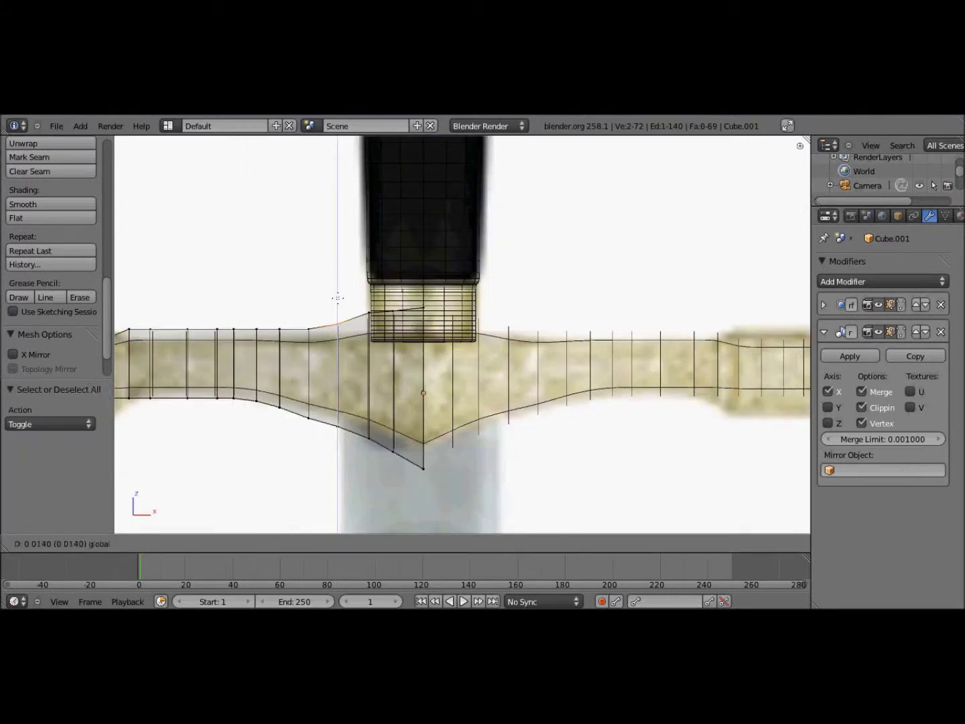
pyautogui.click(309, 305)
pyautogui.press('a')
pyautogui.scroll(3, 388, 308)
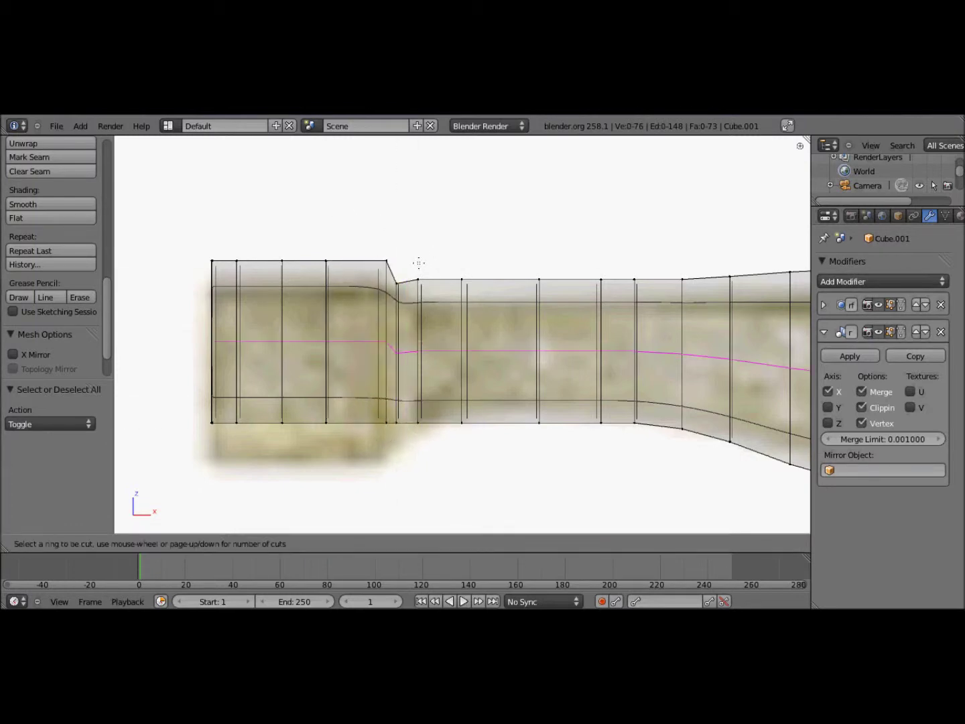
# Step: Lower the bottom vertex row of the guard's end section along Z
pyautogui.press('g')
pyautogui.press('z')
pyautogui.click(254, 452)
pyautogui.press('g')
pyautogui.press('z')
pyautogui.click(292, 451)
# Step: Box-select the end section's top vertex row and raise it vertically
pyautogui.press('b')
pyautogui.moveTo(167, 204); pyautogui.dragTo(365, 261)
pyautogui.press('g')
pyautogui.press('z')
pyautogui.click(468, 295)
pyautogui.press('a')
# Step: Lower the narrow neck section's bottom vertex row along Z
pyautogui.moveTo(418, 369); pyautogui.dragTo(695, 447)
pyautogui.press('g')
pyautogui.press('z')
pyautogui.click(556, 415)
pyautogui.press('g')
pyautogui.press('z')
pyautogui.click(670, 413)
# Step: Adjust a vertex near the neck, then return to Object Mode and shade the guard smooth
pyautogui.rightClick(689, 407)
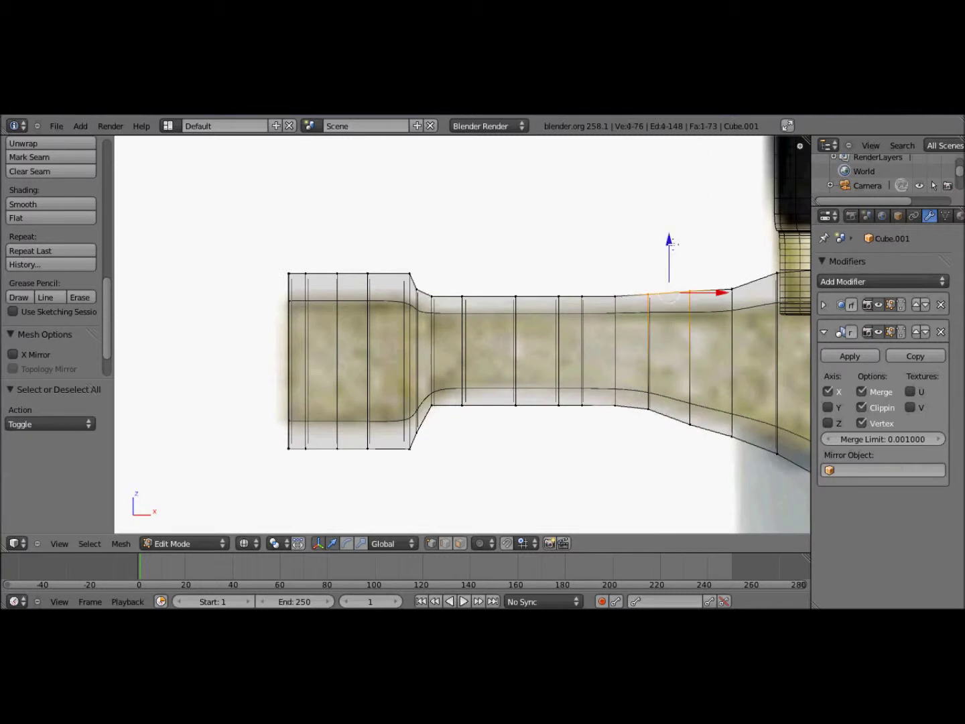
pyautogui.keyDown('shift'); pyautogui.moveTo(688, 406); pyautogui.dragTo(546, 399, button='middle'); pyautogui.keyUp('shift')
pyautogui.press('b')
pyautogui.scroll(-5, 539, 433)
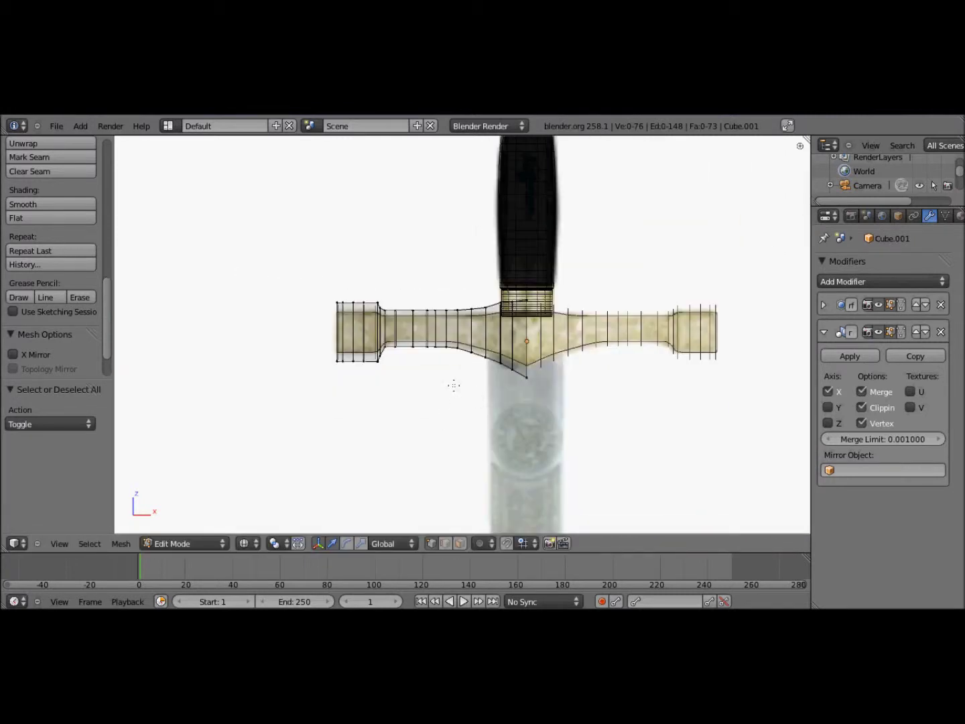
pyautogui.scroll(-2, 452, 380)
pyautogui.press('Tab')
pyautogui.moveTo(495, 372)
pyautogui.mouseDown(button='middle')
pyautogui.moveTo(606, 372)
pyautogui.moveTo(516, 335)
pyautogui.moveTo(486, 355)
pyautogui.mouseUp(button='middle')
pyautogui.scroll(5, 53, 269)
pyautogui.click(22, 220)
# Step: Show the guard's Material settings and switch to the front reference view
pyautogui.scroll(3, 401, 335)
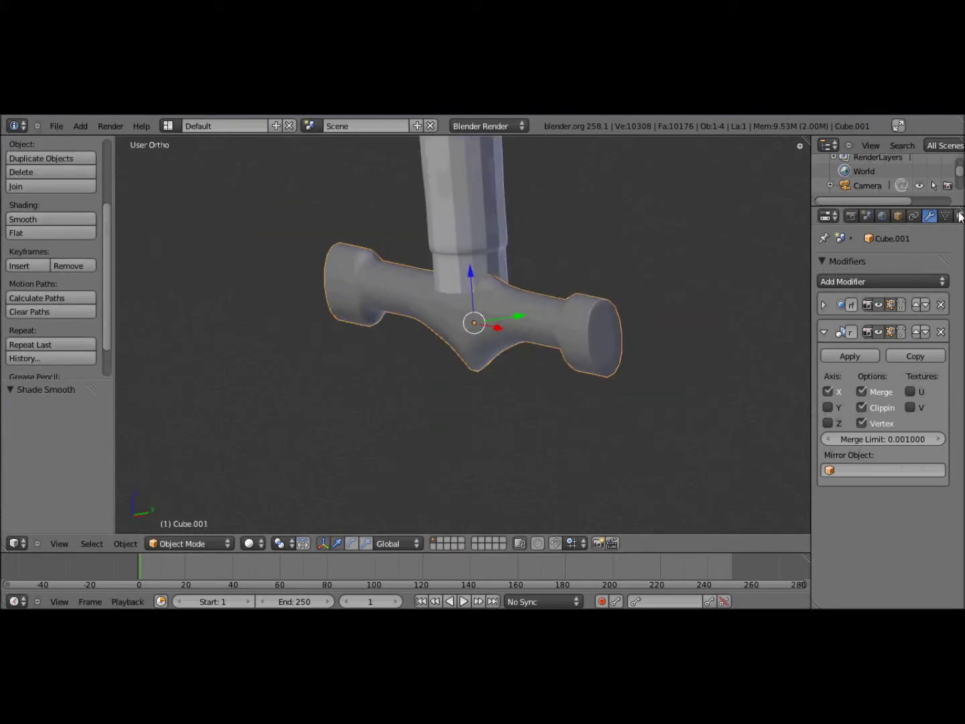
pyautogui.click(959, 214)
pyautogui.scroll(2, 410, 368)
pyautogui.scroll(-2, 410, 369)
pyautogui.scroll(-3, 426, 375)
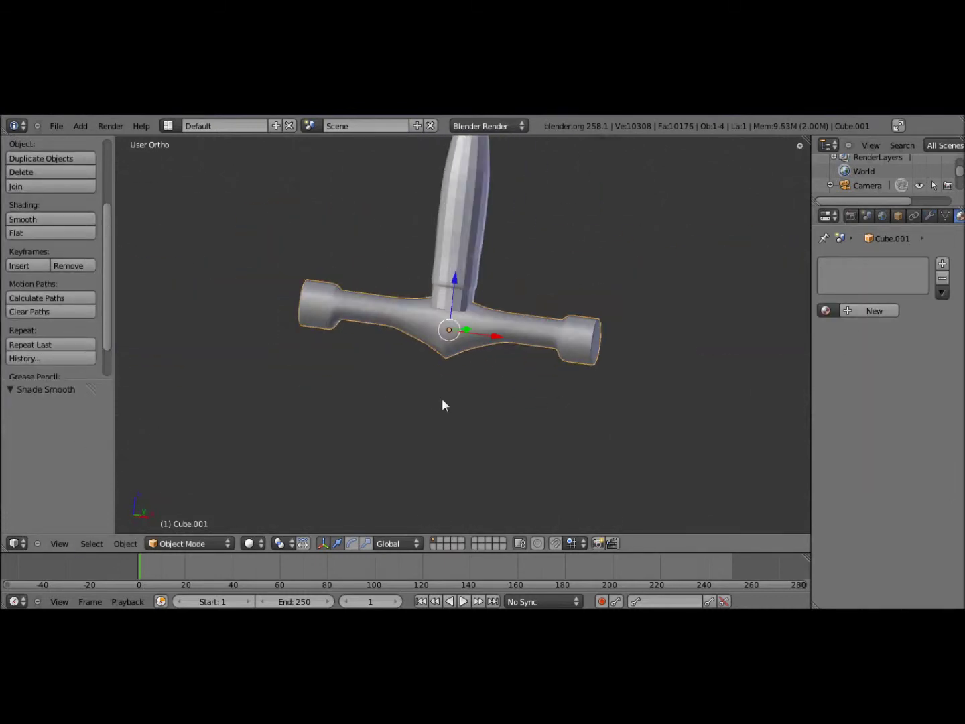
pyautogui.press('KP_1')
pyautogui.scroll(-2, 429, 366)
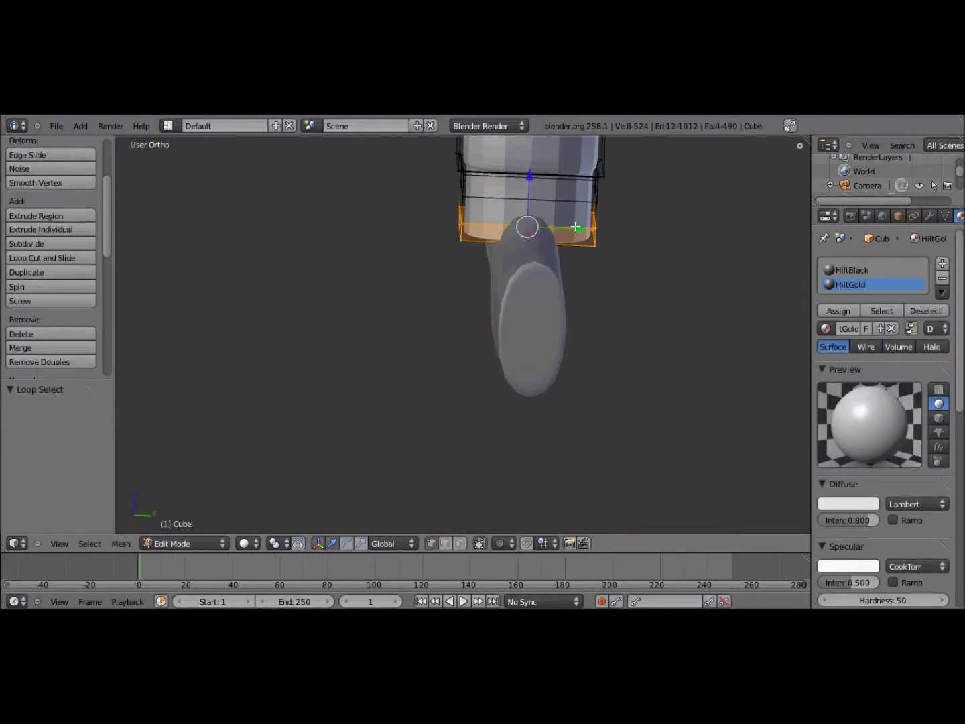
pyautogui.scroll(-3, 564, 208)
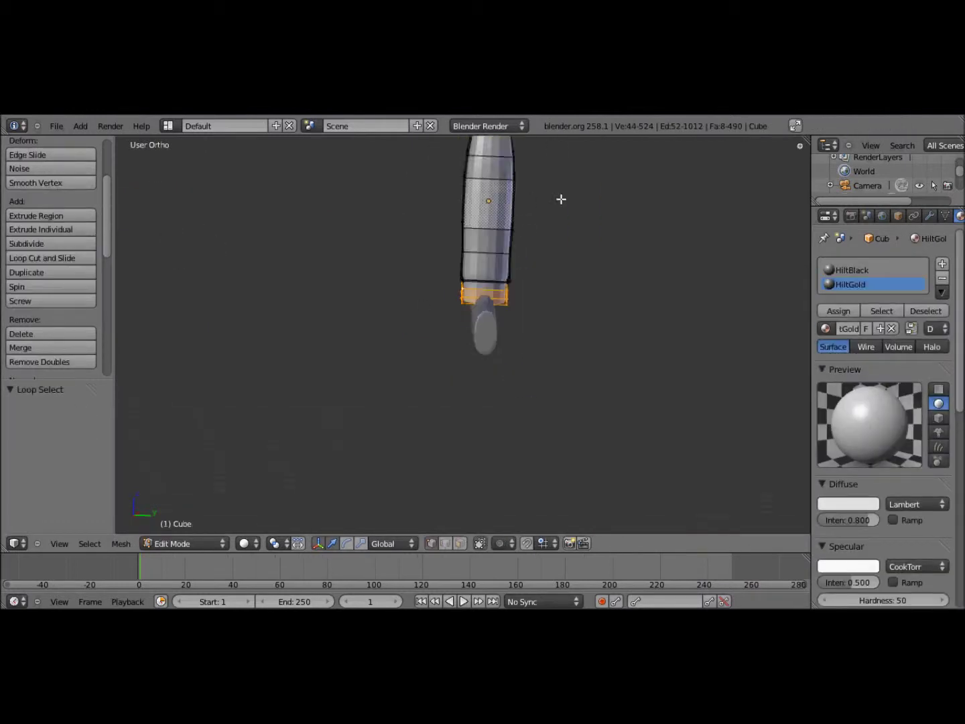
# Step: Select the face loops at the grip's base and scale them
pyautogui.press('z')
pyautogui.press('a')
pyautogui.scroll(4, 449, 390)
pyautogui.keyDown('alt'); pyautogui.rightClick(432, 350); pyautogui.keyUp('alt')
pyautogui.keyDown('alt'); pyautogui.keyDown('shift'); pyautogui.rightClick(387, 330); pyautogui.keyUp('shift'); pyautogui.keyUp('alt')
pyautogui.press('s')
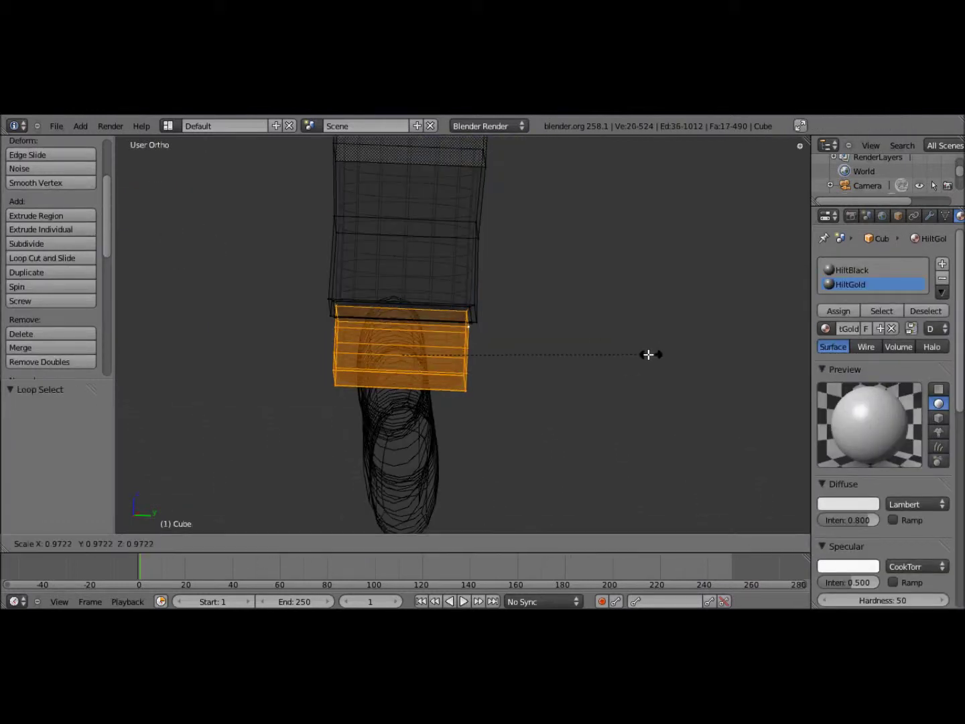
pyautogui.click(624, 354)
# Step: Shrink the grip's base, then check it in solid shading from the right side view
pyautogui.click(59, 544)
pyautogui.press('s')
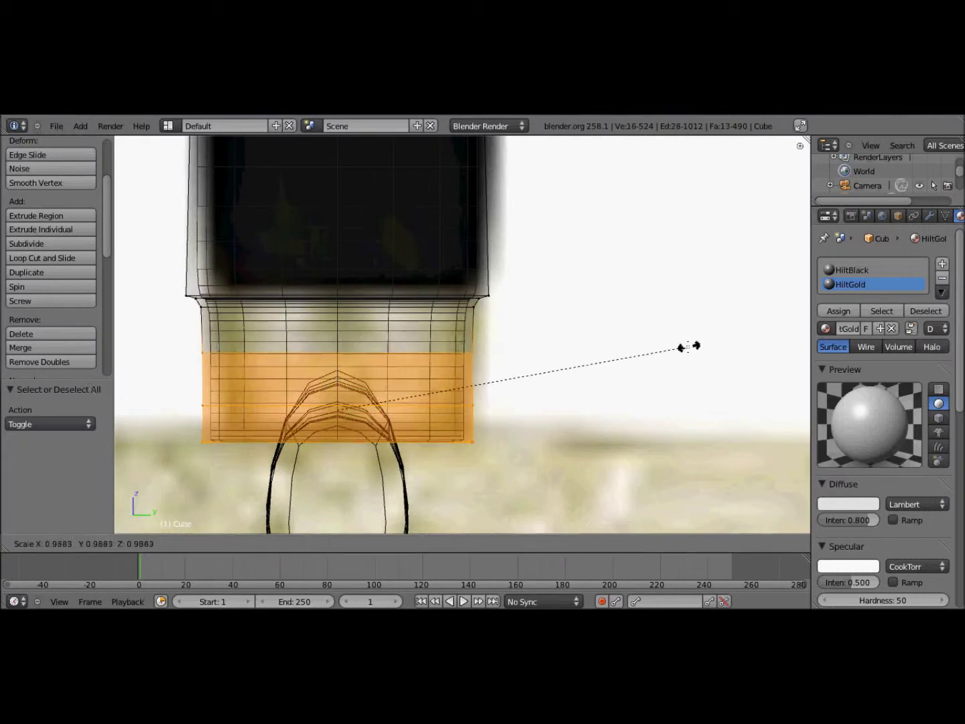
pyautogui.press('s')
pyautogui.press('z')
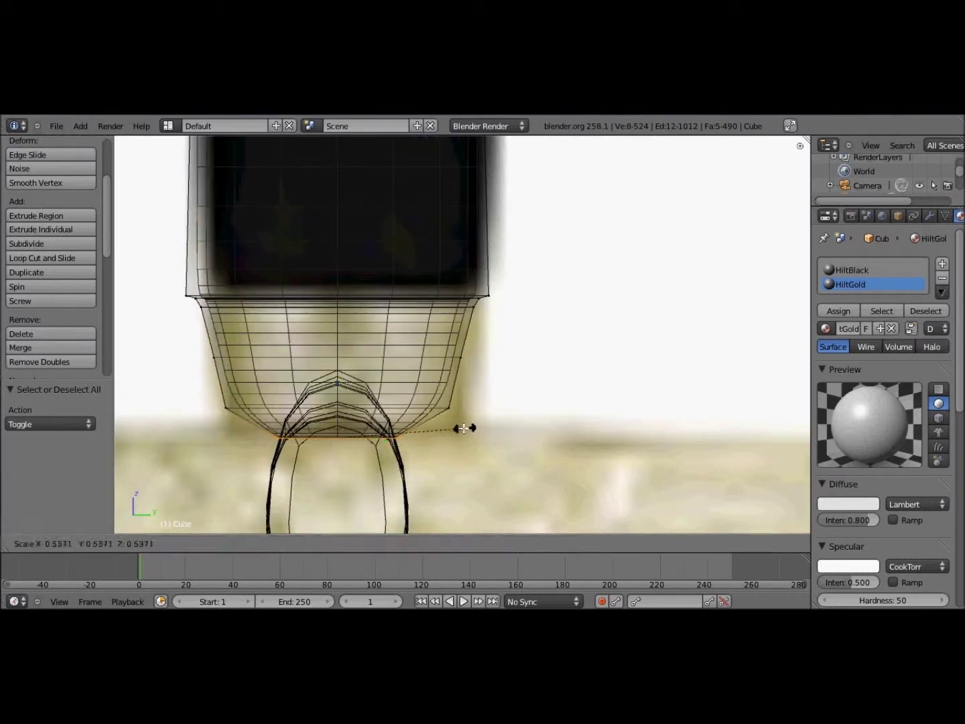
pyautogui.moveTo(460, 425); pyautogui.dragTo(402, 469, button='middle')
pyautogui.click(244, 544)
pyautogui.click(259, 497)
pyautogui.moveTo(319, 372)
pyautogui.mouseDown(button='middle')
pyautogui.moveTo(536, 379)
pyautogui.moveTo(179, 444)
pyautogui.mouseUp(button='middle')
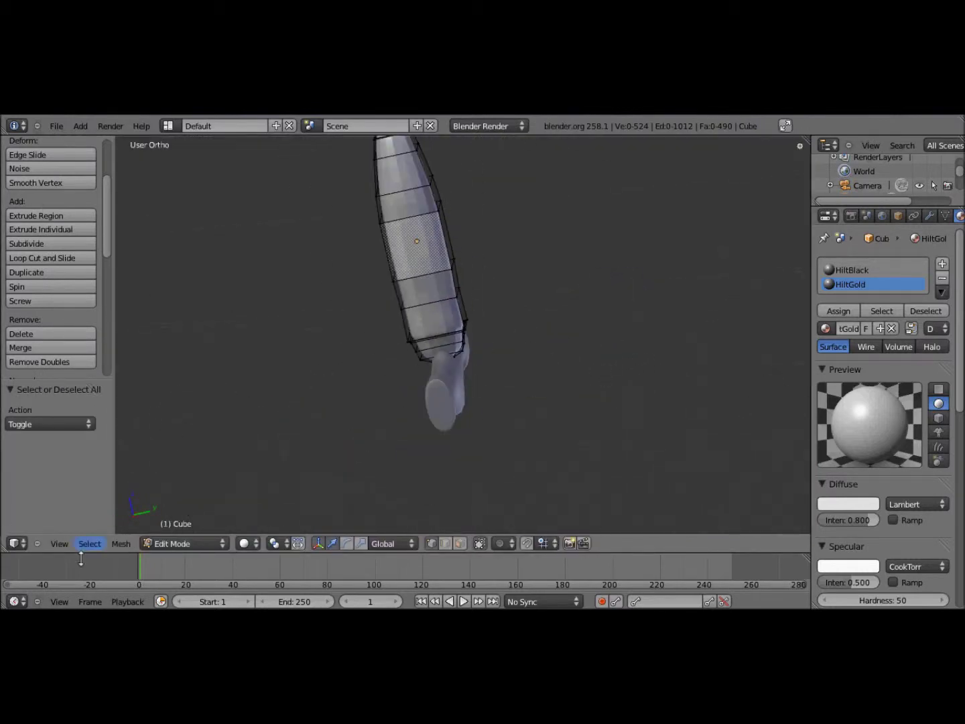
pyautogui.press('KP_3')
pyautogui.scroll(3, 466, 273)
# Step: Box-select the grip faces and narrow them along global Y
pyautogui.press('s')
pyautogui.press('Escape')
pyautogui.press('b')
pyautogui.moveTo(412, 154); pyautogui.dragTo(412, 154)
pyautogui.press('s')
pyautogui.press('y')
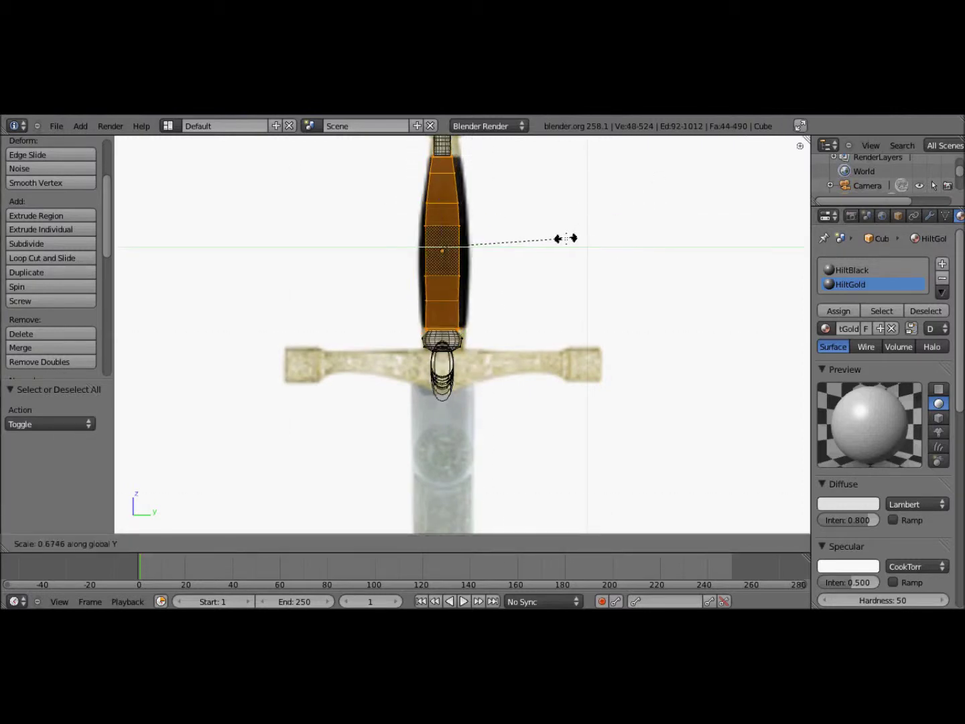
pyautogui.click(562, 236)
pyautogui.scroll(4, 562, 237)
pyautogui.scroll(-4, 534, 311)
pyautogui.press('a')
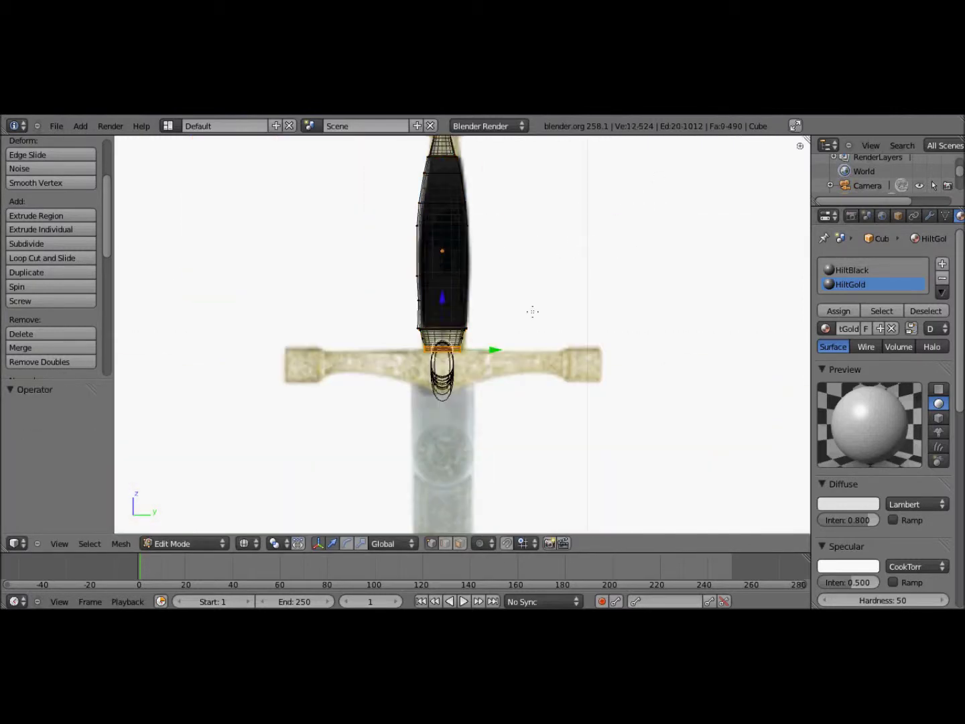
pyautogui.moveTo(534, 311); pyautogui.dragTo(376, 367, button='middle')
pyautogui.press('KP_3')
# Step: Reselect the grip faces from the side view and narrow the grip further along Y
pyautogui.click(881, 310)
pyautogui.scroll(4, 505, 408)
pyautogui.scroll(-4, 506, 407)
pyautogui.scroll(1, 506, 407)
pyautogui.press('s')
pyautogui.press('y')
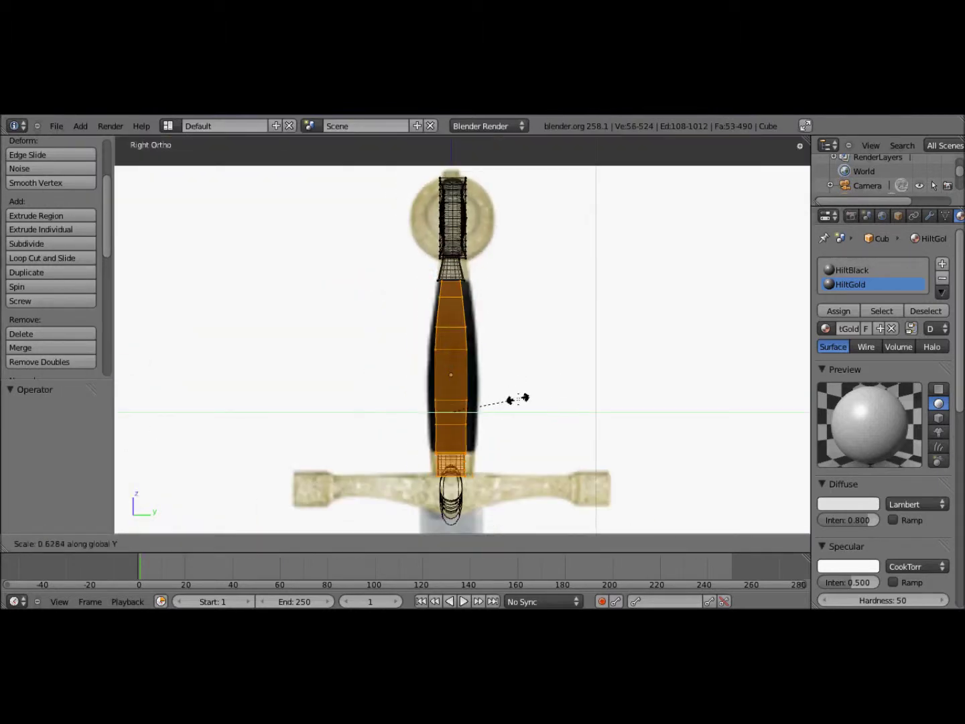
pyautogui.click(519, 400)
pyautogui.moveTo(520, 400); pyautogui.dragTo(761, 392, button='middle')
pyautogui.press('KP_3')
# Step: Taper the lower grip faces by scaling them inward
pyautogui.scroll(3, 455, 459)
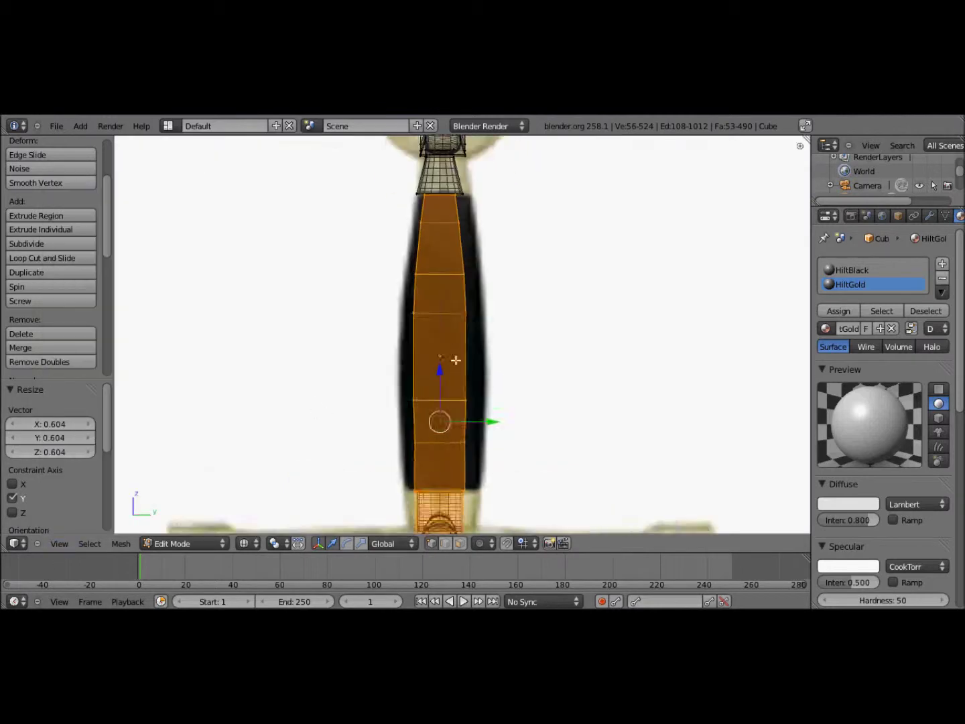
pyautogui.press('a')
pyautogui.scroll(3, 553, 463)
pyautogui.hotkey('ctrl', 'z')
pyautogui.press('s')
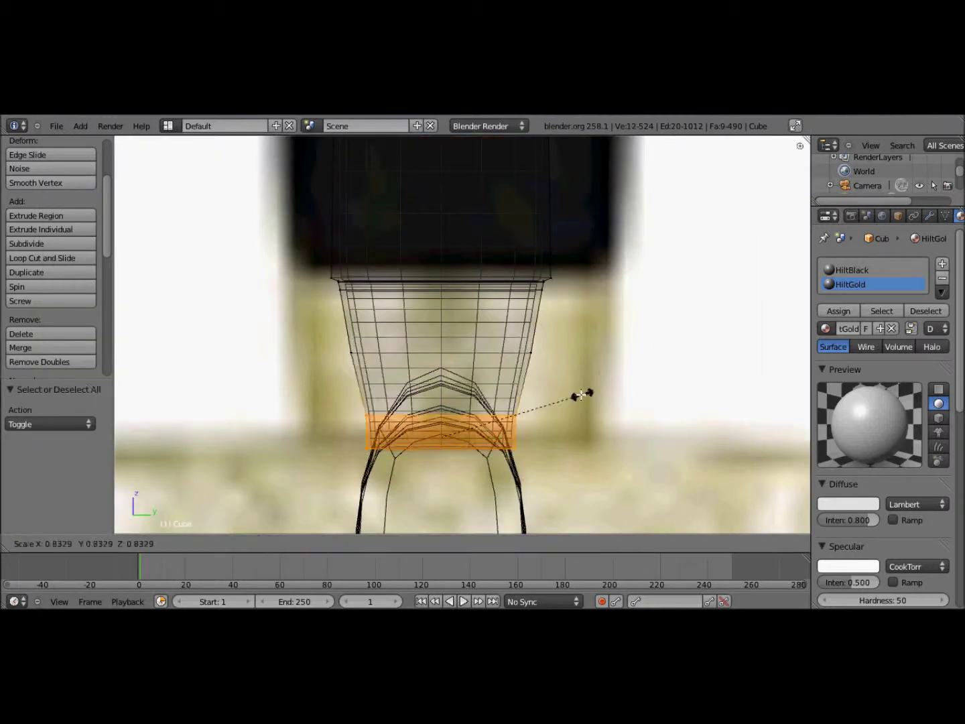
pyautogui.click(590, 381)
pyautogui.press('a')
# Step: Inspect the grip in solid shading, then return to the side view in wireframe
pyautogui.press('b')
pyautogui.scroll(-3, 571, 377)
pyautogui.click(247, 542)
pyautogui.click(250, 497)
pyautogui.moveTo(469, 334); pyautogui.dragTo(459, 397, button='middle')
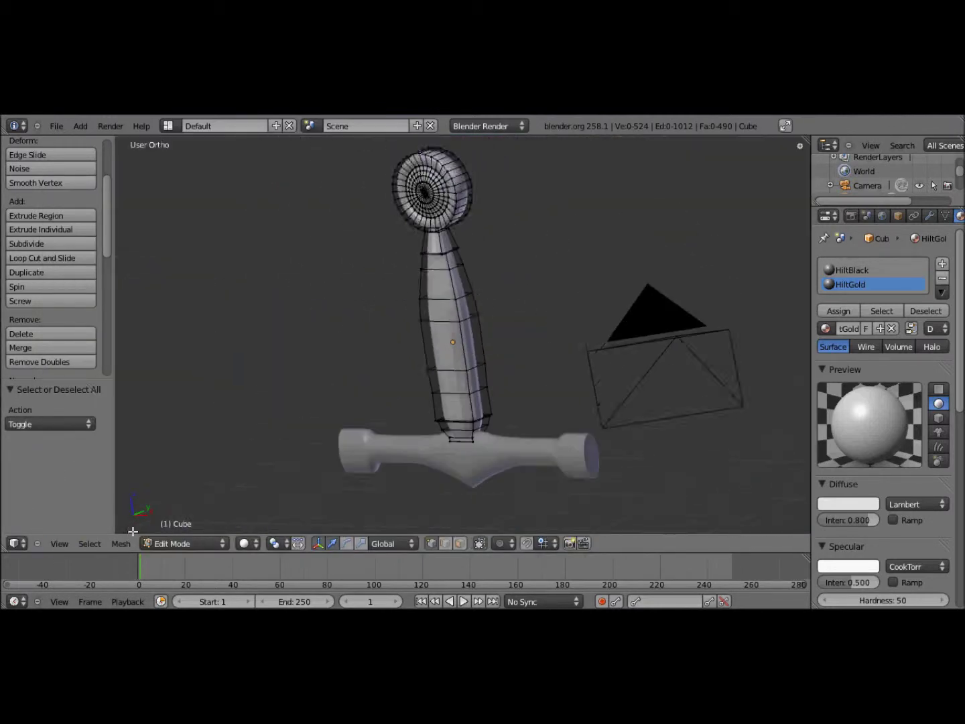
pyautogui.press('KP_3')
pyautogui.scroll(4, 459, 397)
pyautogui.click(247, 543)
pyautogui.click(250, 512)
# Step: Select the grip's bottom and upper end loops and squeeze each along Y
pyautogui.keyDown('alt'); pyautogui.rightClick(440, 390); pyautogui.keyUp('alt')
pyautogui.press('s')
pyautogui.press('y')
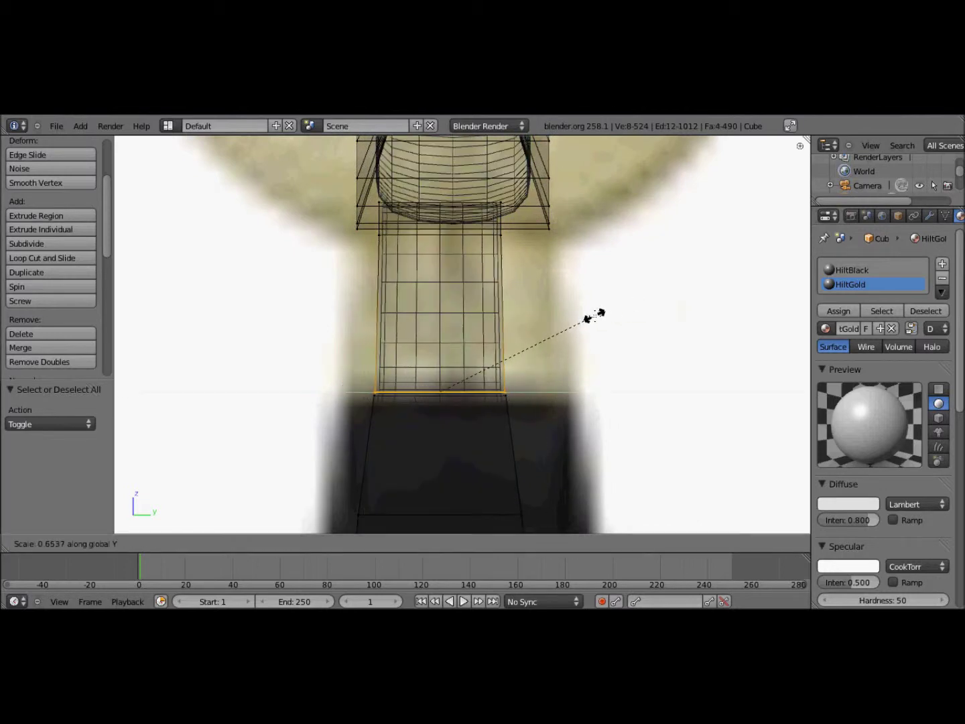
pyautogui.click(570, 309)
pyautogui.keyDown('alt'); pyautogui.rightClick(570, 220); pyautogui.keyUp('alt')
pyautogui.press('s')
pyautogui.press('y')
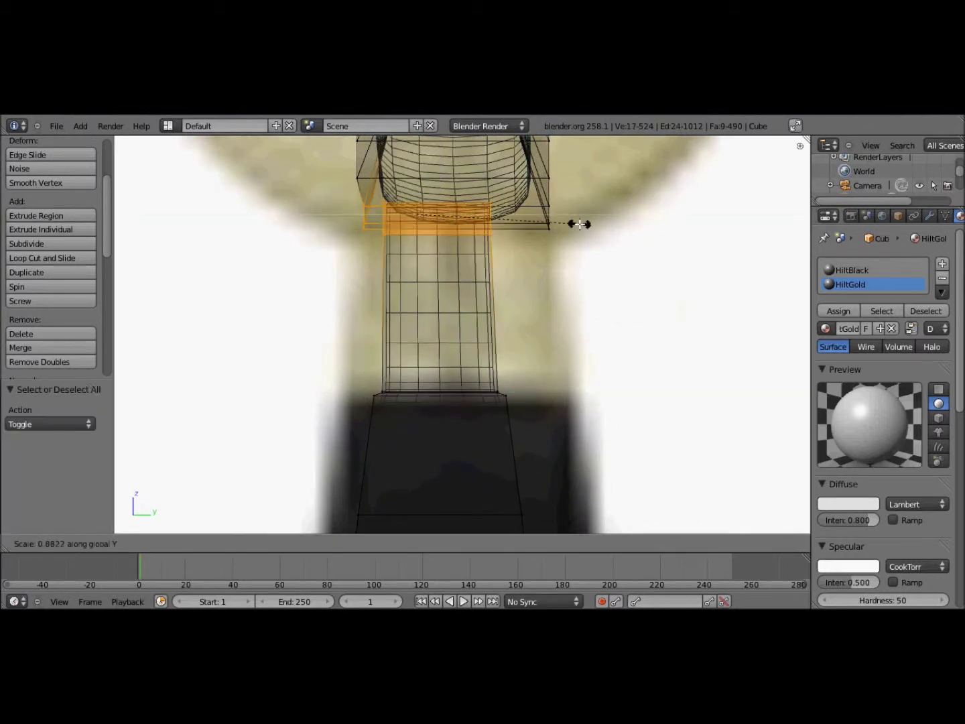
pyautogui.click(571, 205)
# Step: Deselect all, return to Object Mode and inspect the finished hilt in solid shading
pyautogui.scroll(-3, 571, 204)
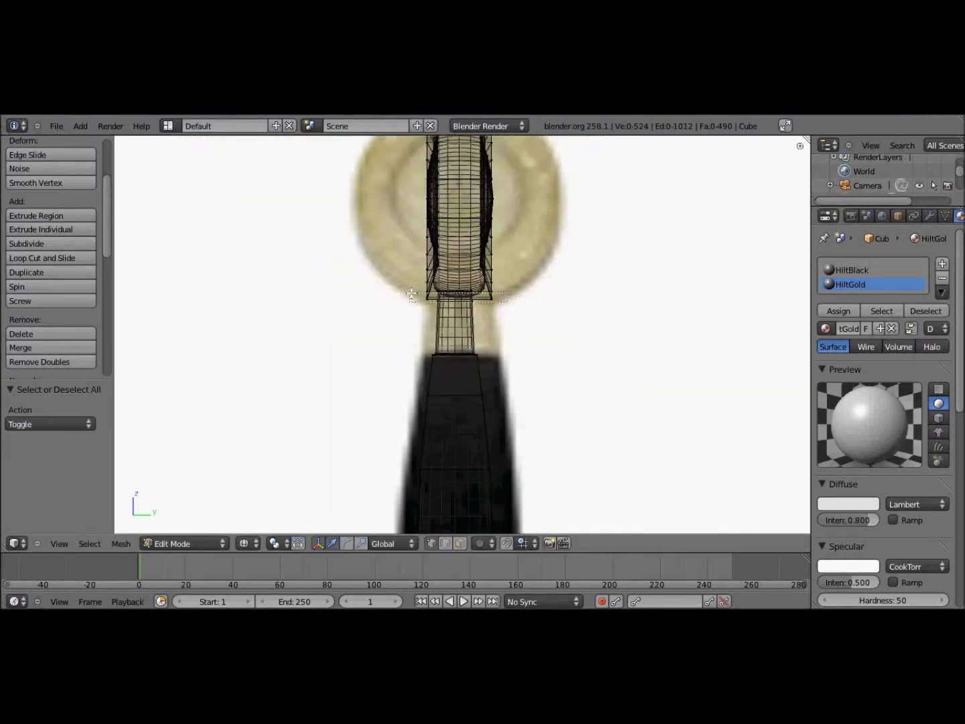
pyautogui.scroll(3, 545, 249)
pyautogui.press('a')
pyautogui.press('b')
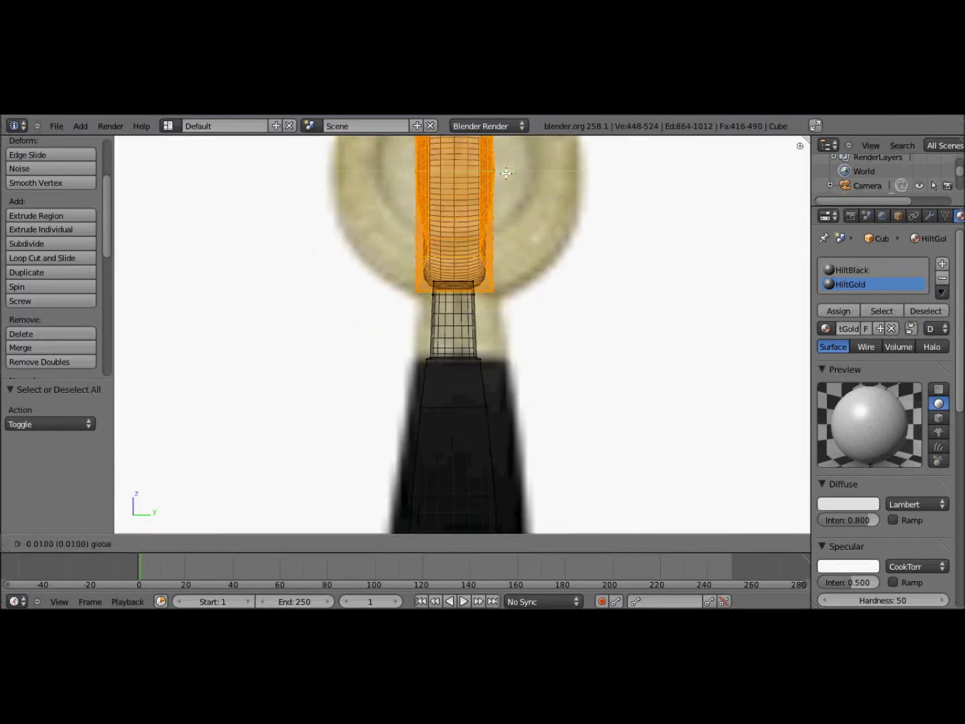
pyautogui.press('Tab')
pyautogui.press('z')
pyautogui.moveTo(603, 335)
pyautogui.mouseDown(button='middle')
pyautogui.moveTo(748, 347)
pyautogui.moveTo(580, 329)
pyautogui.moveTo(400, 283)
pyautogui.mouseUp(button='middle')
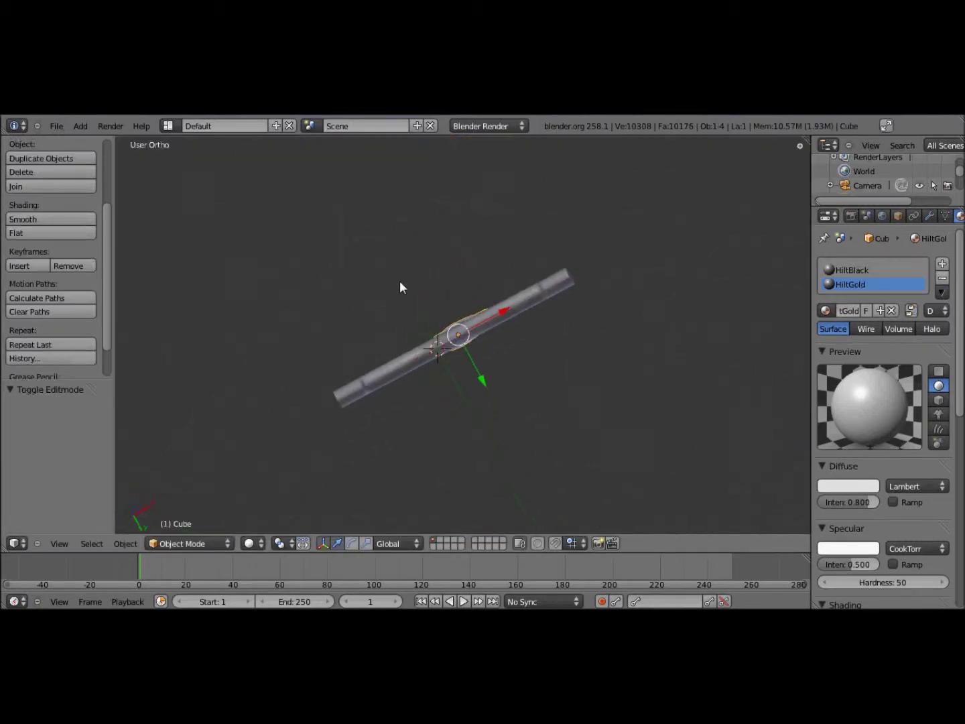
# Step: Move the sphere up so it sits directly under the crossguard
pyautogui.press('a')
pyautogui.press('KP_1')
pyautogui.scroll(5, 538, 366)
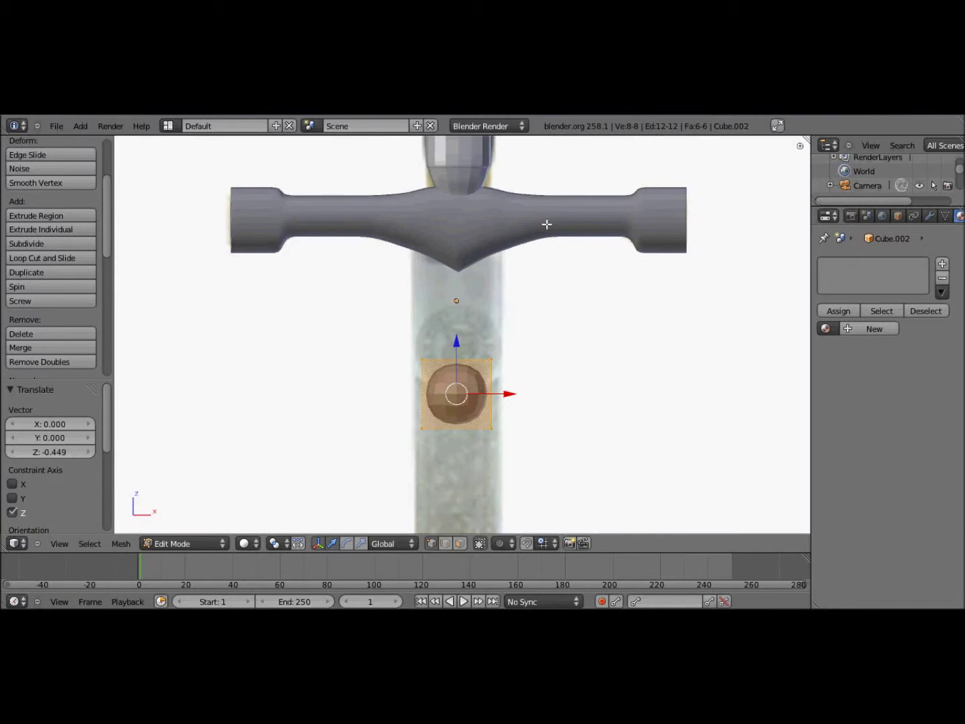
pyautogui.press('g')
pyautogui.press('Return')
pyautogui.press('a')
pyautogui.click(244, 543)
# Step: Extrude the sphere's top section, narrow it along X, and extrude it downward into a blade
pyautogui.click(275, 513)
pyautogui.press('a')
pyautogui.press('b')
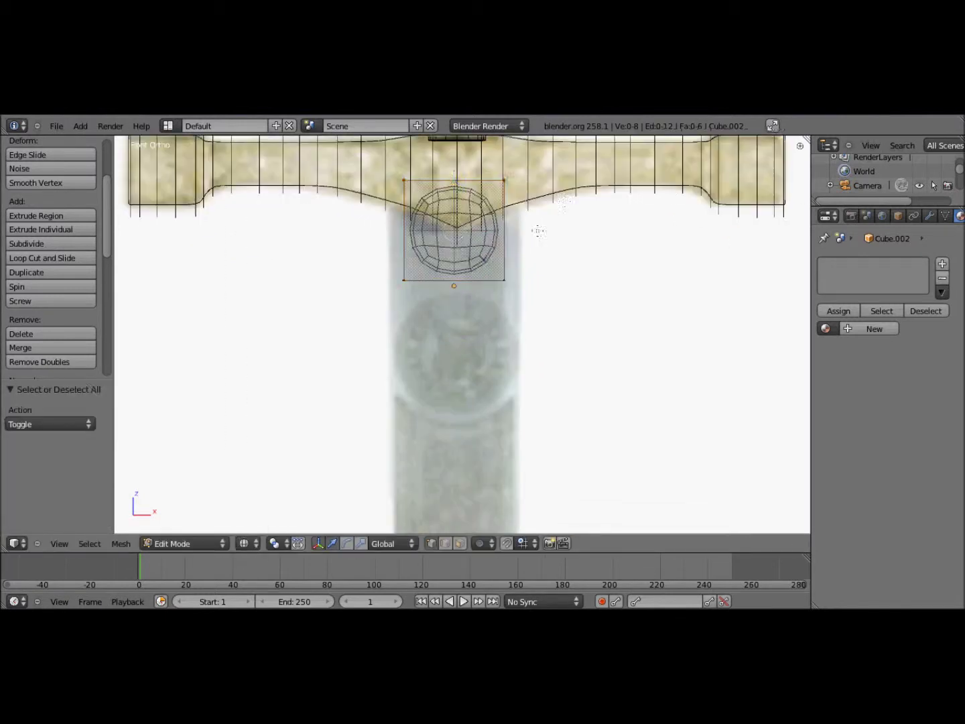
pyautogui.press('e')
pyautogui.press('Return')
pyautogui.press('s')
pyautogui.press('x')
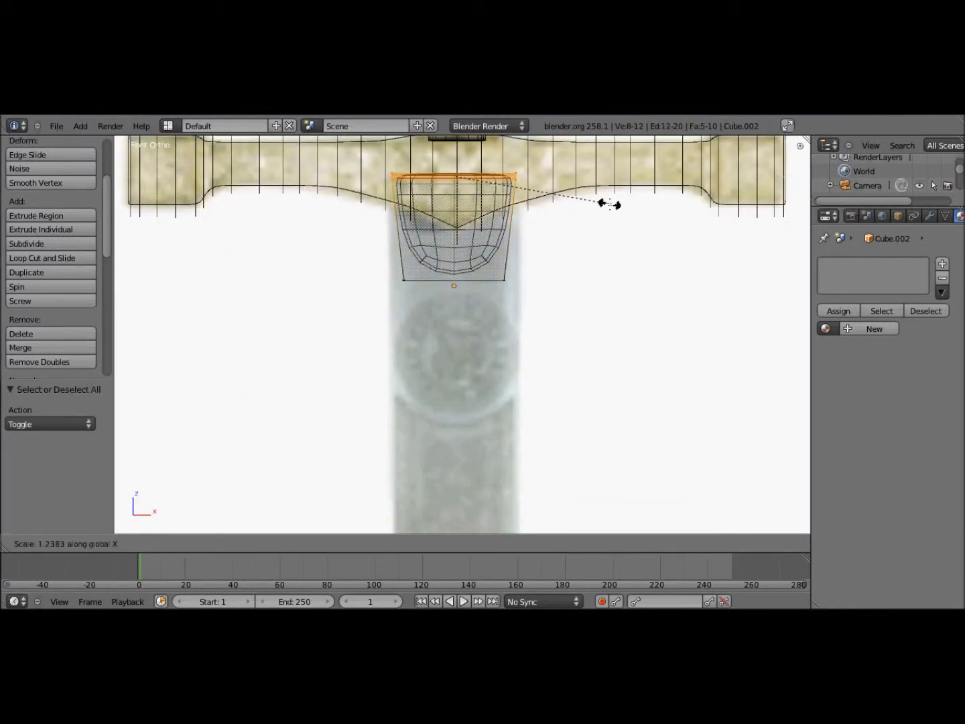
pyautogui.click(528, 254)
pyautogui.press('e')
pyautogui.click(547, 409)
pyautogui.scroll(-3, 510, 268)
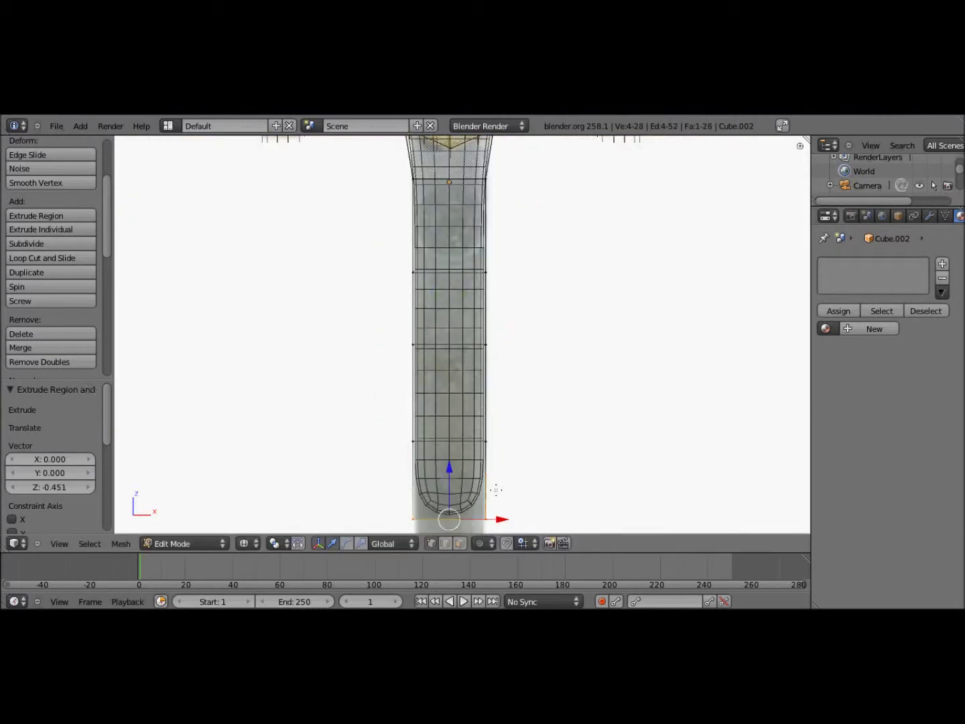
pyautogui.scroll(-3, 498, 189)
# Step: Lengthen the blade with another extrusion, narrowing the column to 0.525 and raising the loop
pyautogui.press('e')
pyautogui.scroll(-3, 512, 271)
pyautogui.press('a')
pyautogui.scroll(5, 513, 271)
pyautogui.scroll(3, 449, 371)
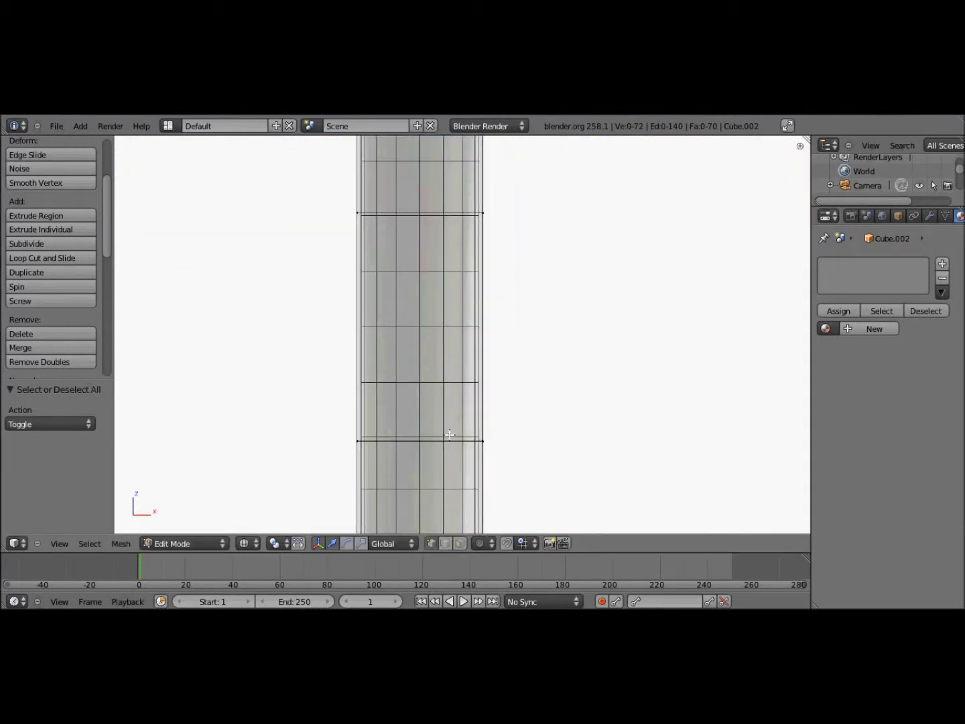
pyautogui.scroll(-3, 516, 237)
pyautogui.scroll(3, 497, 371)
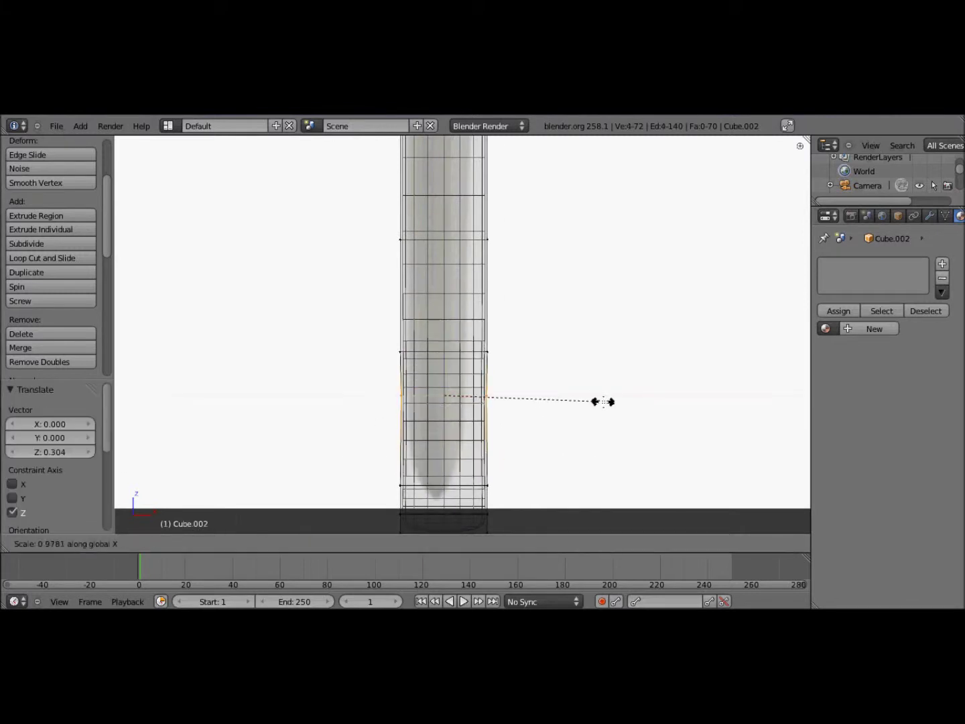
pyautogui.click(499, 439)
pyautogui.press('g')
pyautogui.scroll(-4, 587, 432)
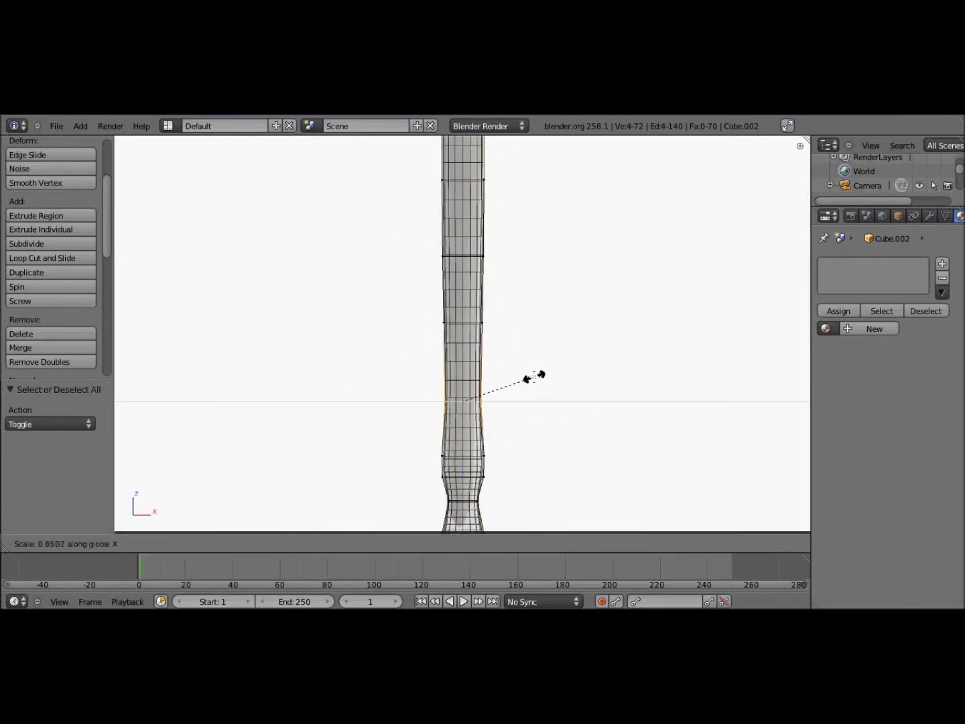
# Step: Extrude the blade's bottom loop and narrow it along X in two scalings
pyautogui.moveTo(512, 456); pyautogui.dragTo(516, 453)
pyautogui.scroll(2, 516, 453)
pyautogui.press('s')
pyautogui.press('x')
pyautogui.press('Escape')
pyautogui.press('e')
pyautogui.click(492, 410)
pyautogui.press('s')
pyautogui.press('x')
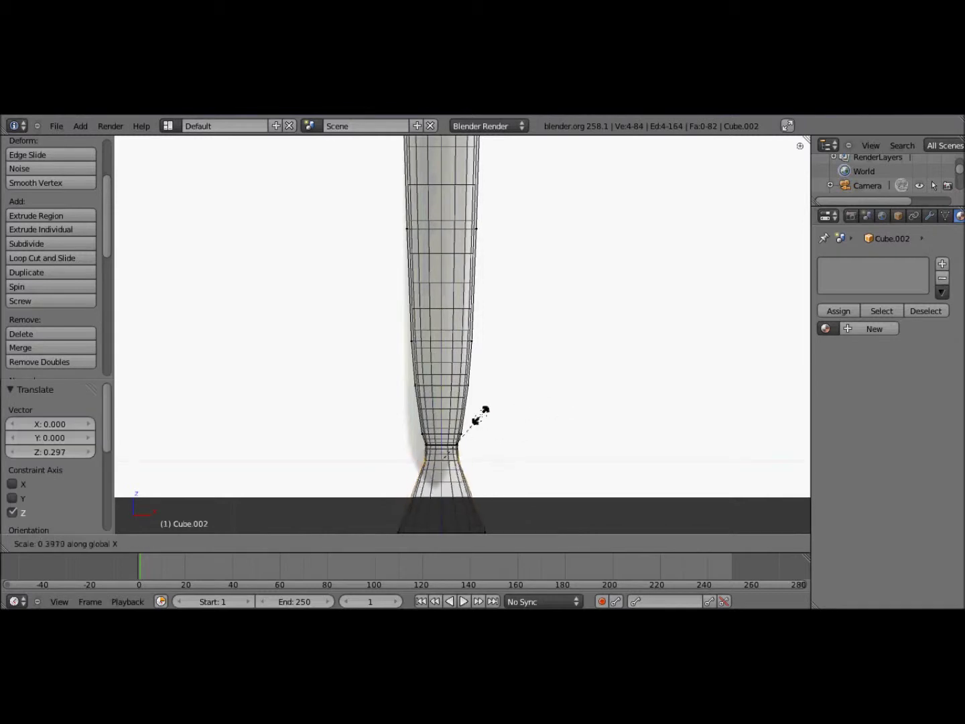
pyautogui.click(481, 415)
pyautogui.press('s')
pyautogui.scroll(2, 497, 479)
pyautogui.click(543, 492)
# Step: Extrude the tip, narrow it to 0.443, and raise the bottom loop vertically
pyautogui.press('e')
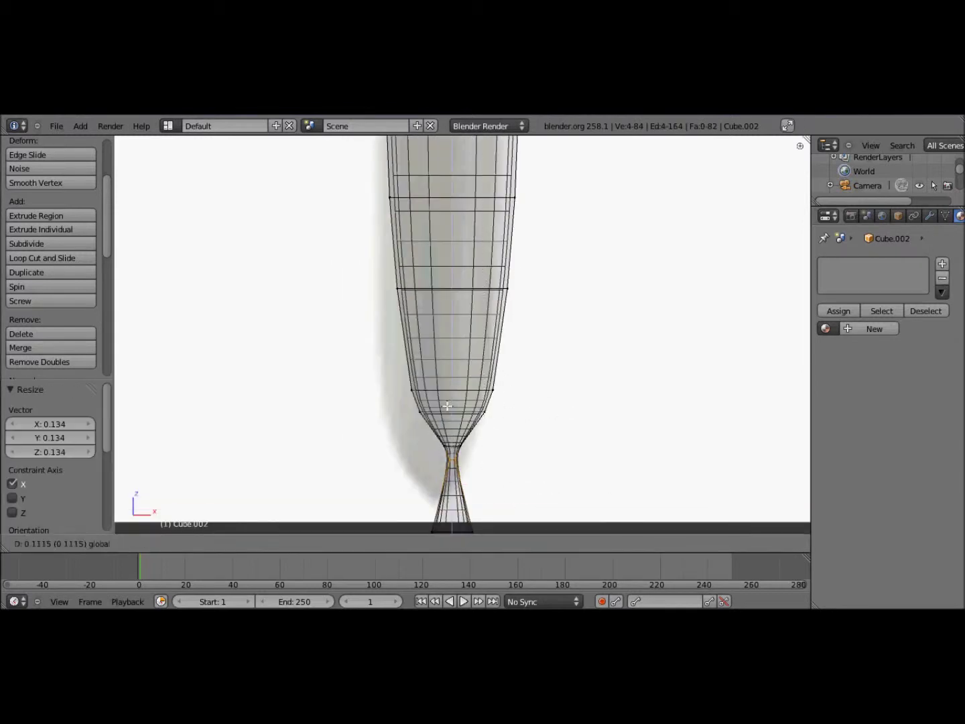
pyautogui.click(447, 405)
pyautogui.scroll(-1, 480, 522)
pyautogui.press('a')
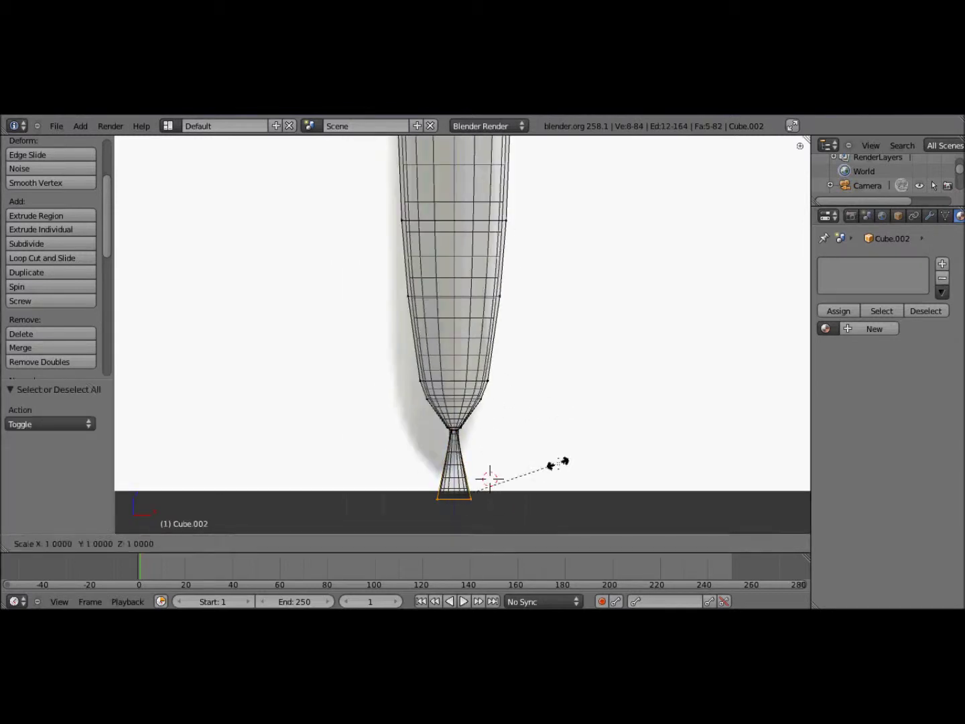
pyautogui.click(492, 478)
pyautogui.press('g')
pyautogui.press('z')
pyautogui.click(469, 436)
pyautogui.scroll(3, 455, 359)
pyautogui.click(484, 440)
pyautogui.scroll(-5, 254, 502)
pyautogui.scroll(4, 491, 499)
pyautogui.scroll(-3, 545, 317)
# Step: Flatten the blade along Y to 0.133 in Object Mode
pyautogui.press('Tab')
pyautogui.click(59, 544)
pyautogui.click(87, 468)
pyautogui.press('s')
pyautogui.press('y')
pyautogui.click(508, 275)
# Step: Orbit around the sword to inspect the blade, then return to the front view
pyautogui.moveTo(507, 274)
pyautogui.mouseDown(button='middle')
pyautogui.moveTo(522, 366)
pyautogui.moveTo(450, 503)
pyautogui.mouseUp(button='middle')
pyautogui.scroll(5, 493, 380)
pyautogui.scroll(2, 219, 456)
pyautogui.scroll(-7, 611, 329)
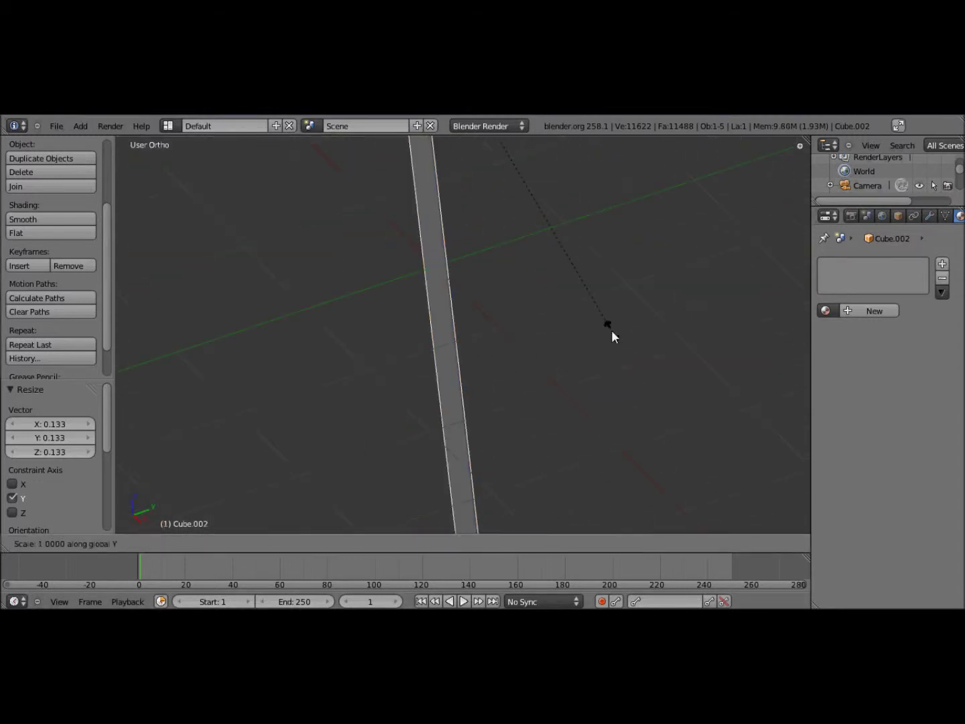
pyautogui.click(59, 544)
pyautogui.click(92, 449)
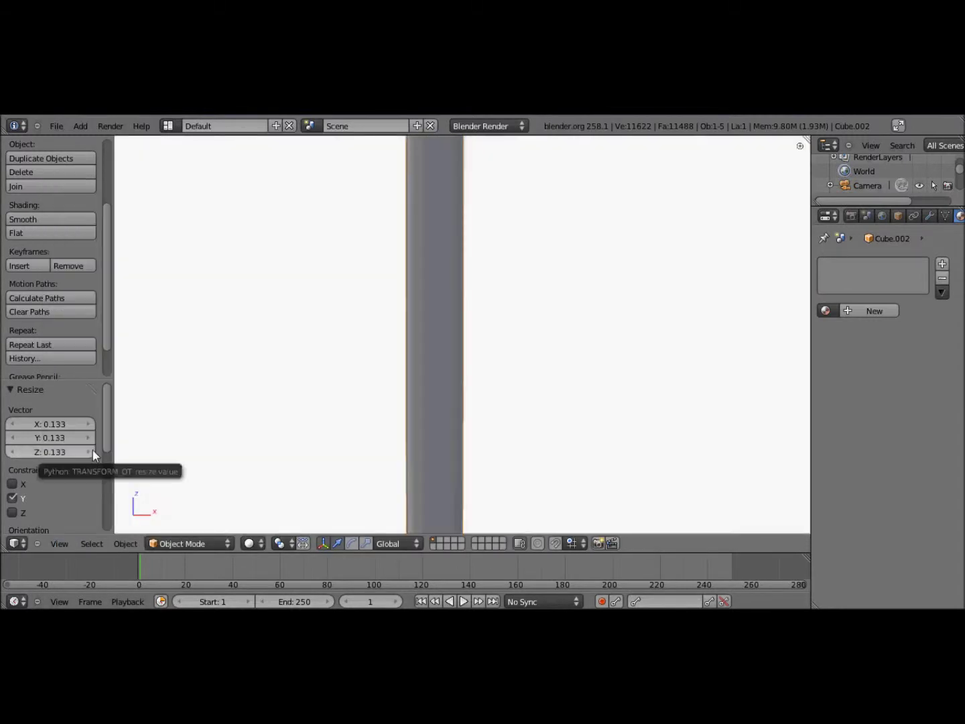
# Step: Slide the blade along X to centre it under the crossguard
pyautogui.scroll(-5, 577, 439)
pyautogui.press('g')
pyautogui.press('x')
pyautogui.click(501, 260)
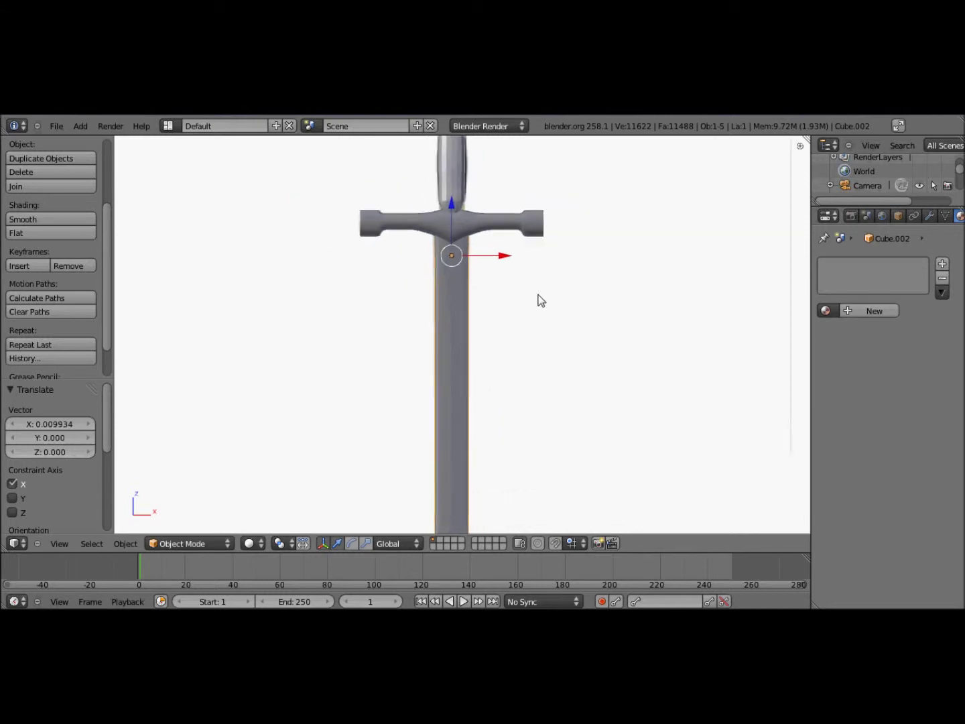
pyautogui.keyDown('shift'); pyautogui.scroll(-3, 552, 363); pyautogui.keyUp('shift')
# Step: Add a lengthwise edge loop down the middle of the blade
pyautogui.press('Tab')
pyautogui.hotkey('ctrl', 'r')
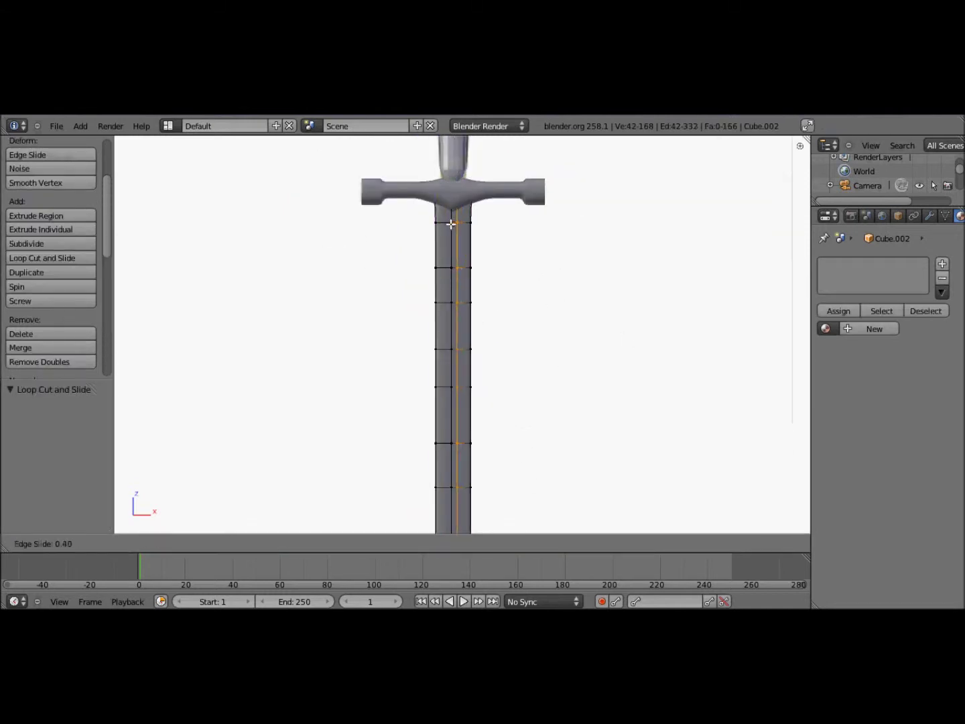
pyautogui.click(465, 238)
pyautogui.keyDown('alt'); pyautogui.rightClick(455, 240); pyautogui.keyUp('alt')
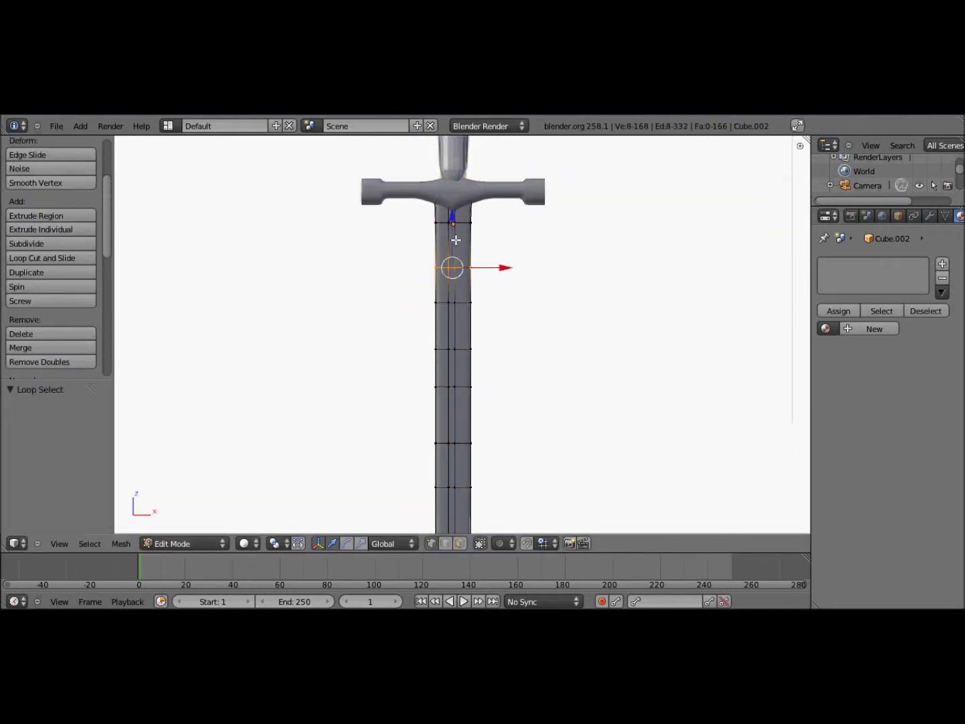
pyautogui.scroll(5, 455, 234)
pyautogui.scroll(-6, 437, 249)
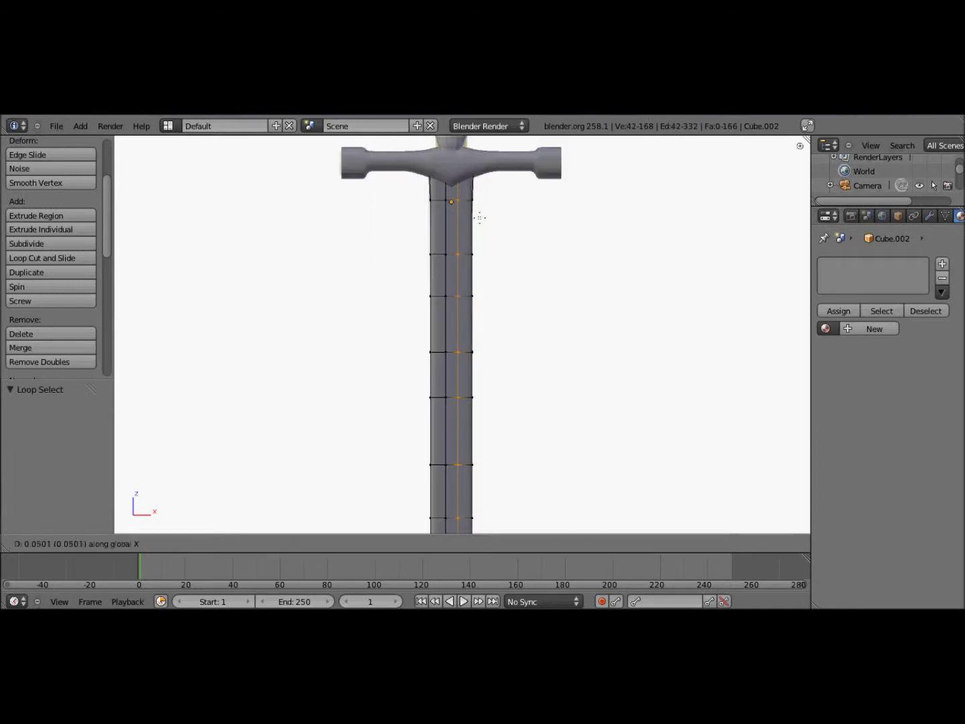
# Step: Box-select the vertices along the blade's right edge
pyautogui.press('a')
pyautogui.scroll(-2, 518, 420)
pyautogui.press('b')
pyautogui.scroll(1, 478, 302)
pyautogui.moveTo(492, 509); pyautogui.dragTo(465, 304)
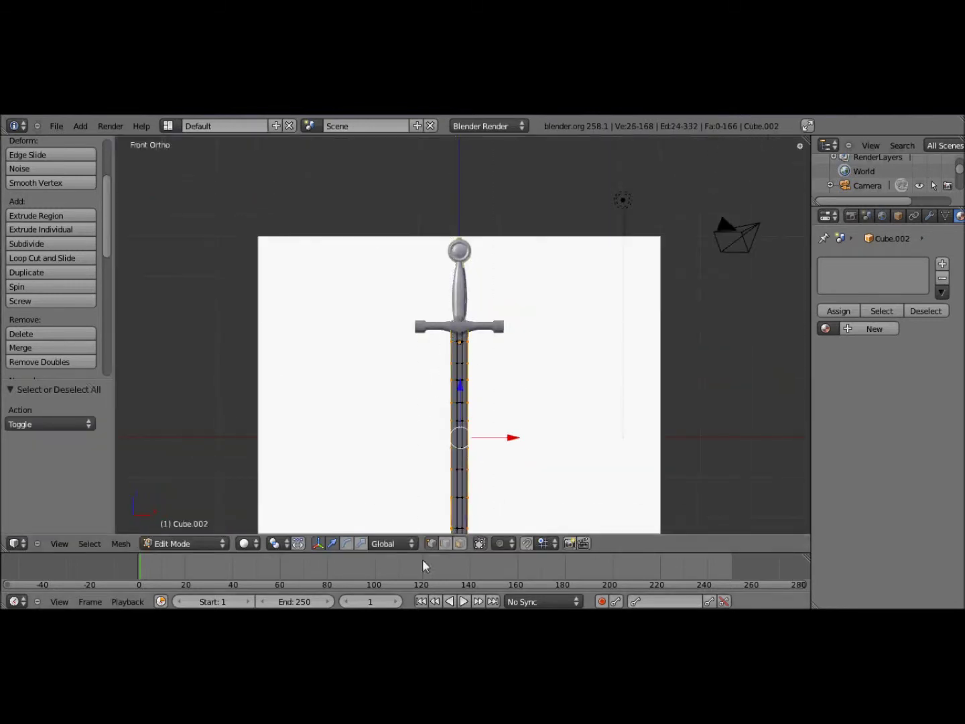
# Step: Clear the blade selection and show it in front view as a wireframe
pyautogui.keyDown('shift'); pyautogui.moveTo(445, 522); pyautogui.dragTo(482, 442, button='middle'); pyautogui.keyUp('shift')
pyautogui.scroll(3, 493, 334)
pyautogui.scroll(2, 539, 405)
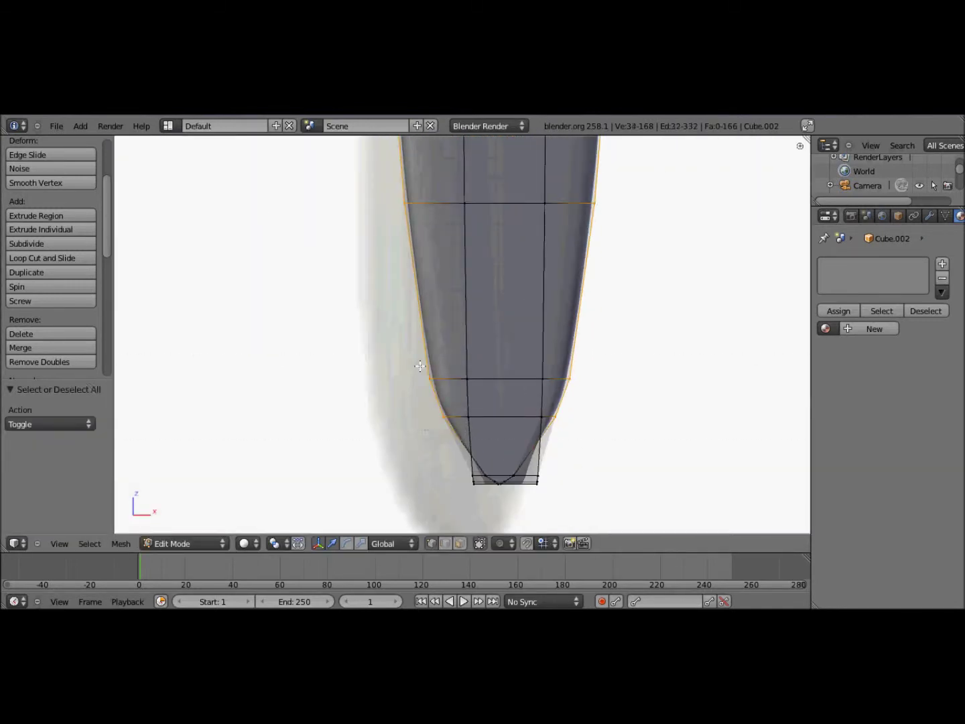
pyautogui.scroll(-3, 419, 366)
pyautogui.moveTo(522, 479); pyautogui.dragTo(81, 426, button='middle')
pyautogui.moveTo(573, 271); pyautogui.dragTo(325, 460, button='middle')
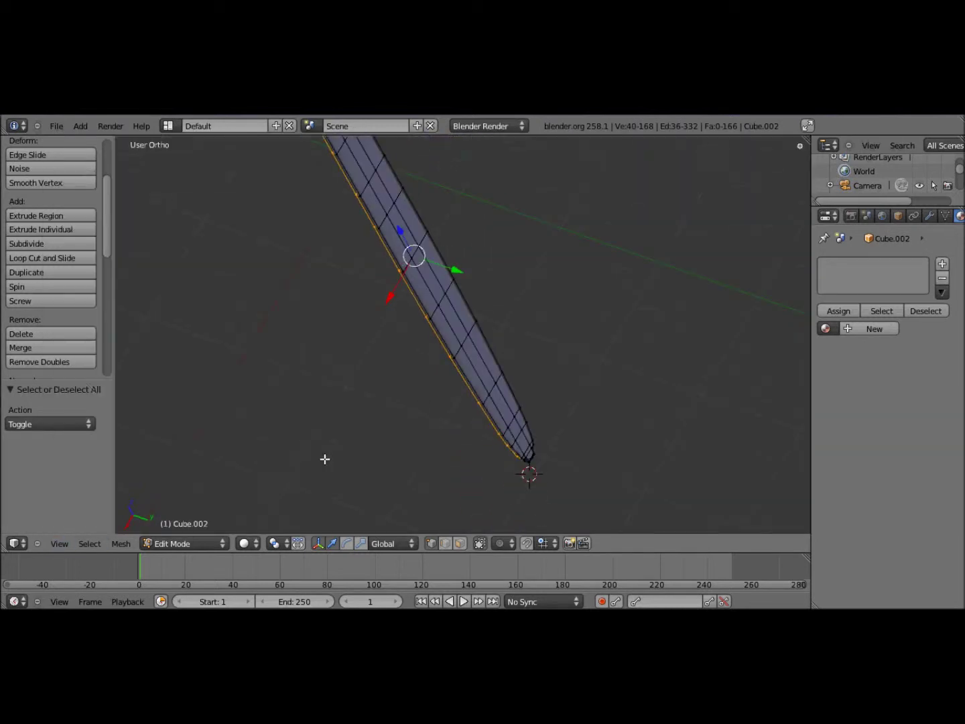
pyautogui.press('a')
pyautogui.press('KP_1')
pyautogui.press('z')
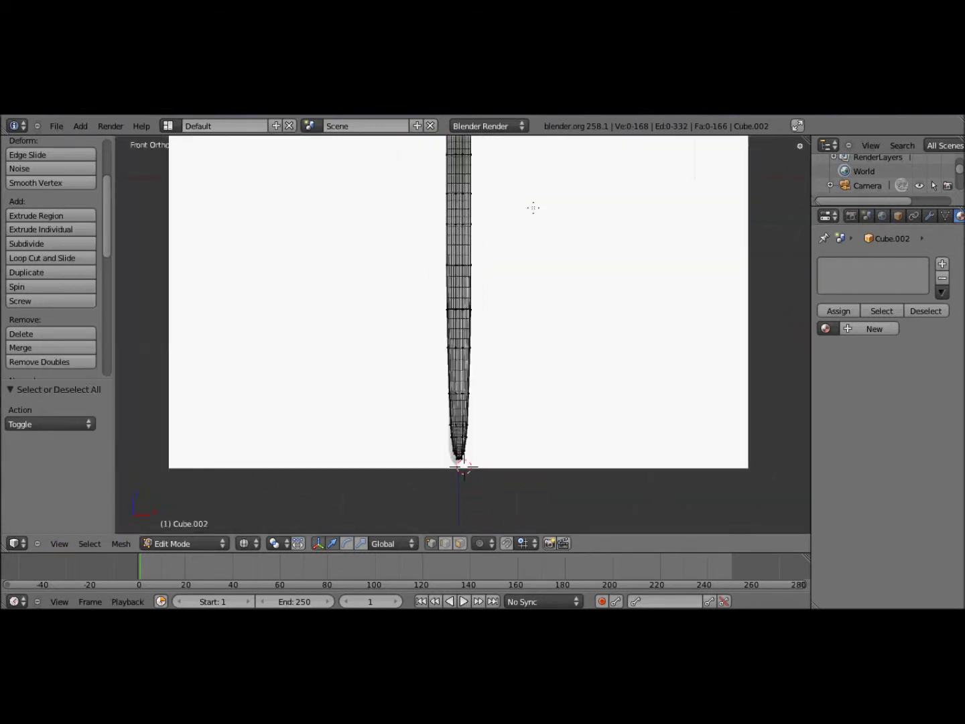
pyautogui.keyDown('shift'); pyautogui.scroll(10, 436, 343); pyautogui.keyUp('shift')
# Step: Box-select the blade tip vertices and flatten them with Y-axis scaling
pyautogui.moveTo(476, 281); pyautogui.dragTo(513, 438)
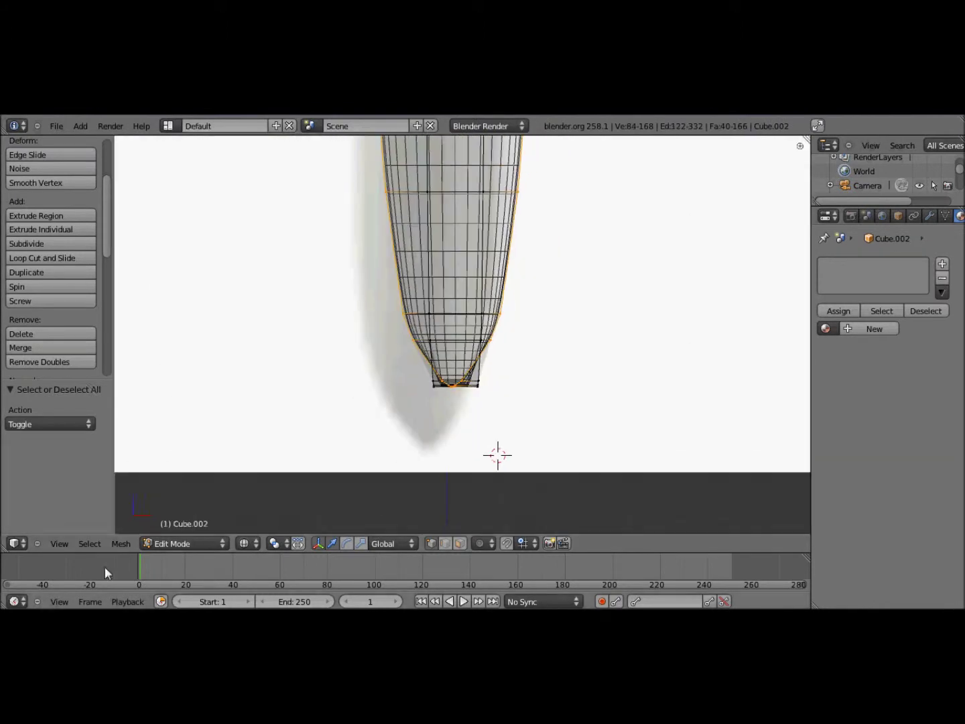
pyautogui.press('KP_3')
pyautogui.press('r')
pyautogui.press('Escape')
pyautogui.press('s')
pyautogui.press('y')
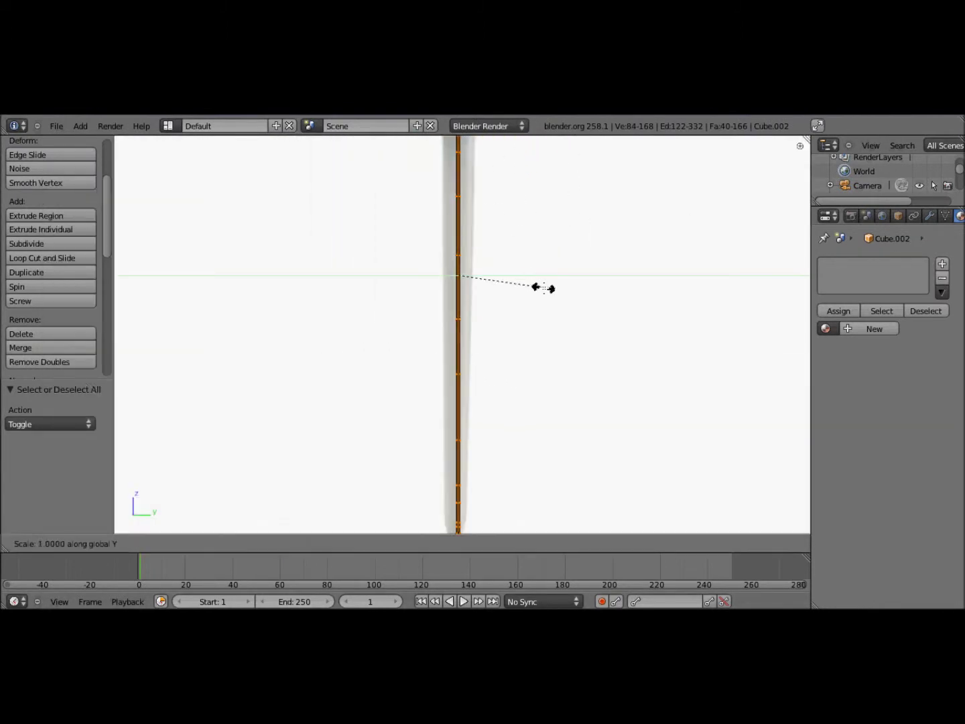
pyautogui.click(539, 286)
pyautogui.press('s')
pyautogui.press('y')
pyautogui.click(476, 171)
# Step: Thin the blade tip further with another Y-axis scale, then return to front view
pyautogui.moveTo(476, 171); pyautogui.dragTo(470, 390, button='middle')
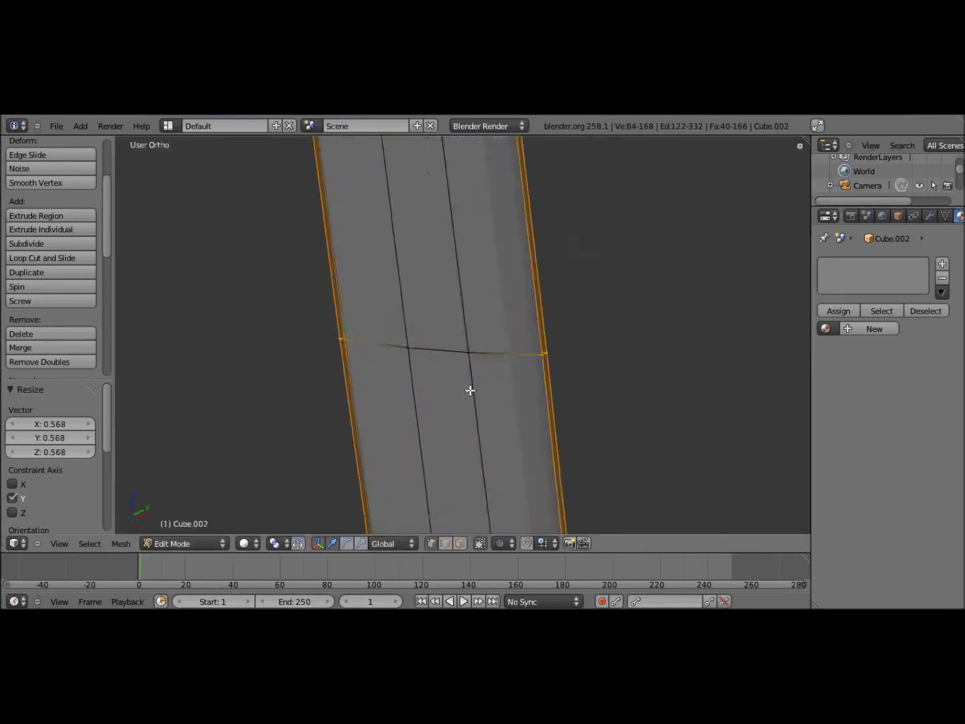
pyautogui.press('s')
pyautogui.press('y')
pyautogui.click(676, 345)
pyautogui.moveTo(676, 345); pyautogui.dragTo(435, 372, button='middle')
pyautogui.click(59, 544)
pyautogui.click(72, 497)
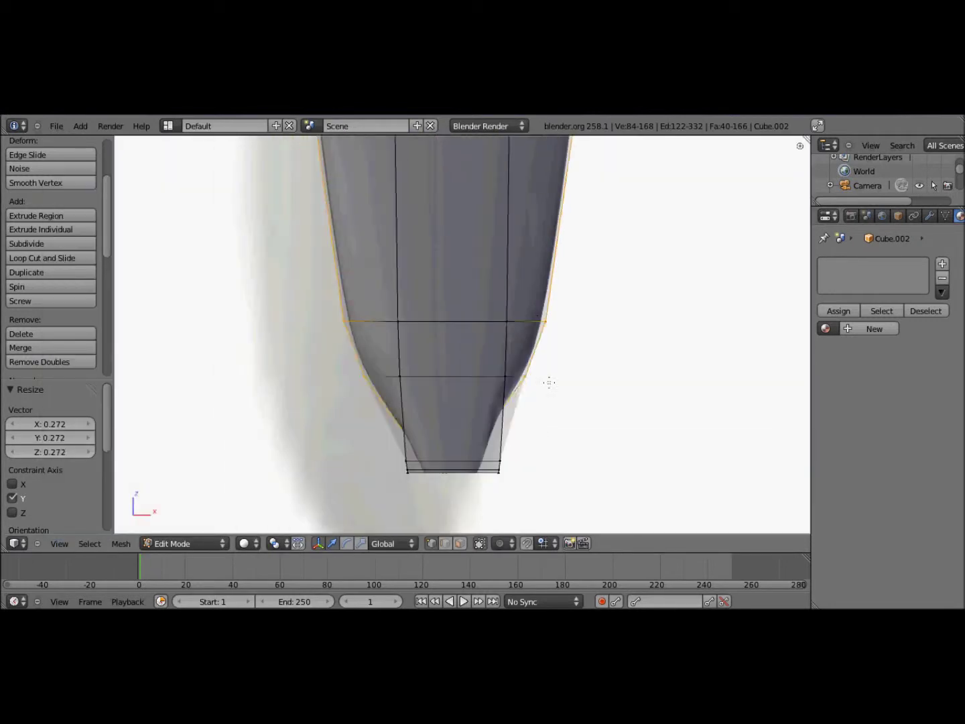
# Step: Box-select the tip vertices and close the open end with a face
pyautogui.press('a')
pyautogui.press('b')
pyautogui.moveTo(528, 497); pyautogui.dragTo(430, 444)
pyautogui.press('s')
pyautogui.press('y')
pyautogui.press('Escape')
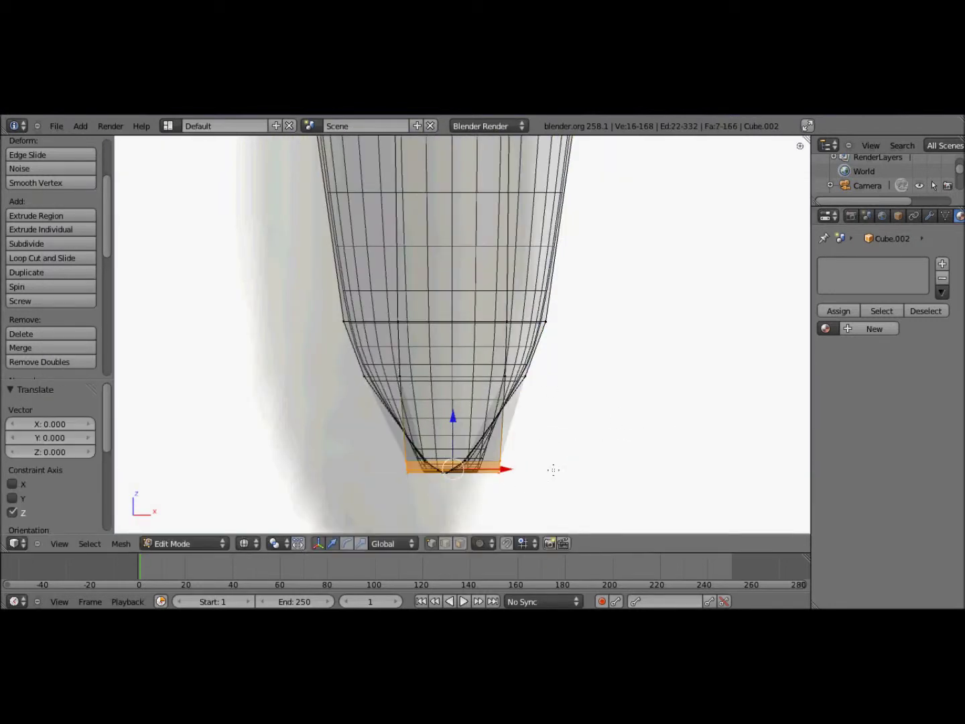
pyautogui.press('Escape')
pyautogui.press('f')
pyautogui.scroll(4, 494, 444)
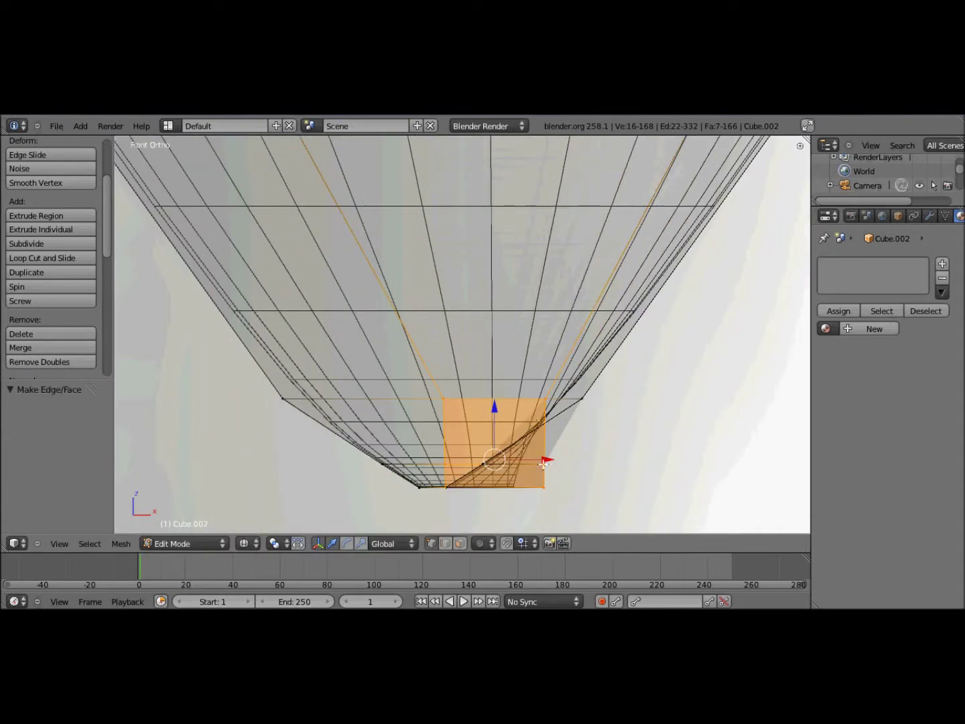
# Step: Move the bottom tip edges into new positions to taper the point
pyautogui.press('a')
pyautogui.press('g')
pyautogui.press('Escape')
pyautogui.rightClick(443, 475)
pyautogui.press('g')
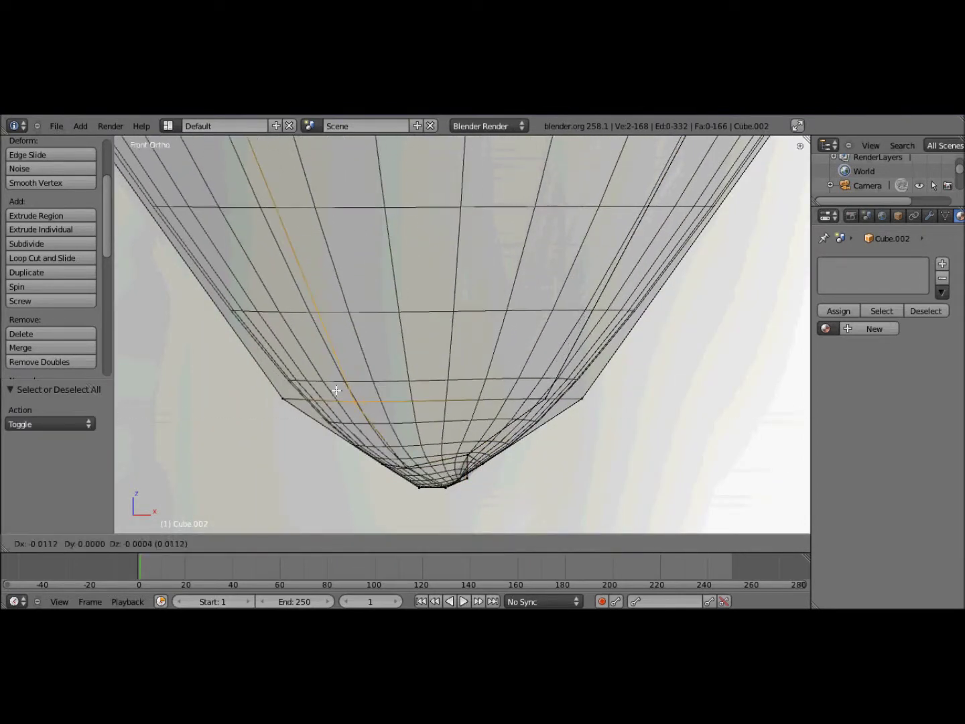
pyautogui.click(443, 474)
pyautogui.scroll(3, 442, 474)
pyautogui.press('a')
pyautogui.press('g')
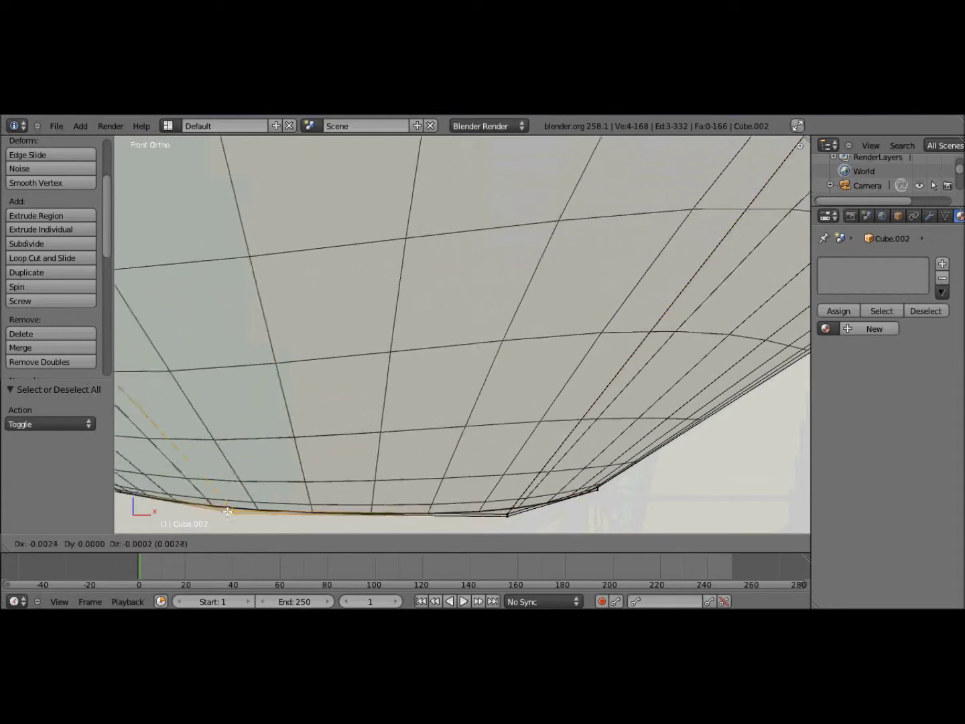
pyautogui.click(303, 423)
# Step: Move the outermost tip vertices vertically along Z to sharpen the point
pyautogui.scroll(-2, 304, 424)
pyautogui.press('a')
pyautogui.rightClick(538, 285)
pyautogui.press('g')
pyautogui.press('z')
pyautogui.click(555, 239)
# Step: Scale the whole blade mesh, then return to Object Mode with nothing selected
pyautogui.press('a')
pyautogui.press('s')
pyautogui.click(541, 452)
pyautogui.scroll(-3, 541, 452)
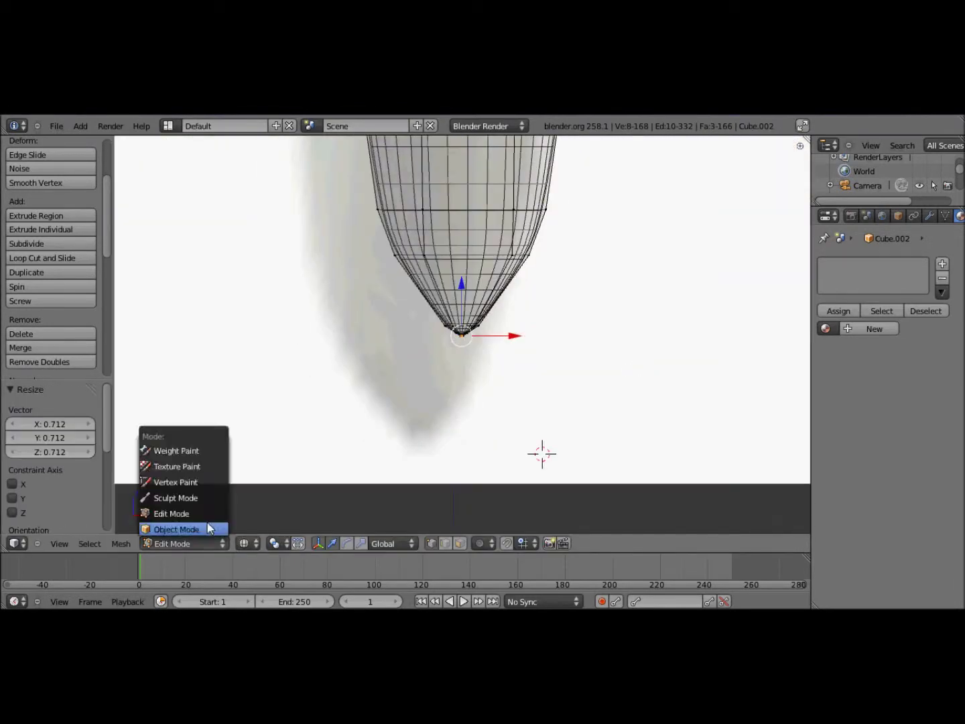
pyautogui.press('Tab')
pyautogui.press('a')
pyautogui.scroll(-5, 524, 467)
pyautogui.click(56, 125)
# Step: Select the old camera and delete it from the scene
pyautogui.moveTo(362, 512); pyautogui.dragTo(595, 416, button='middle')
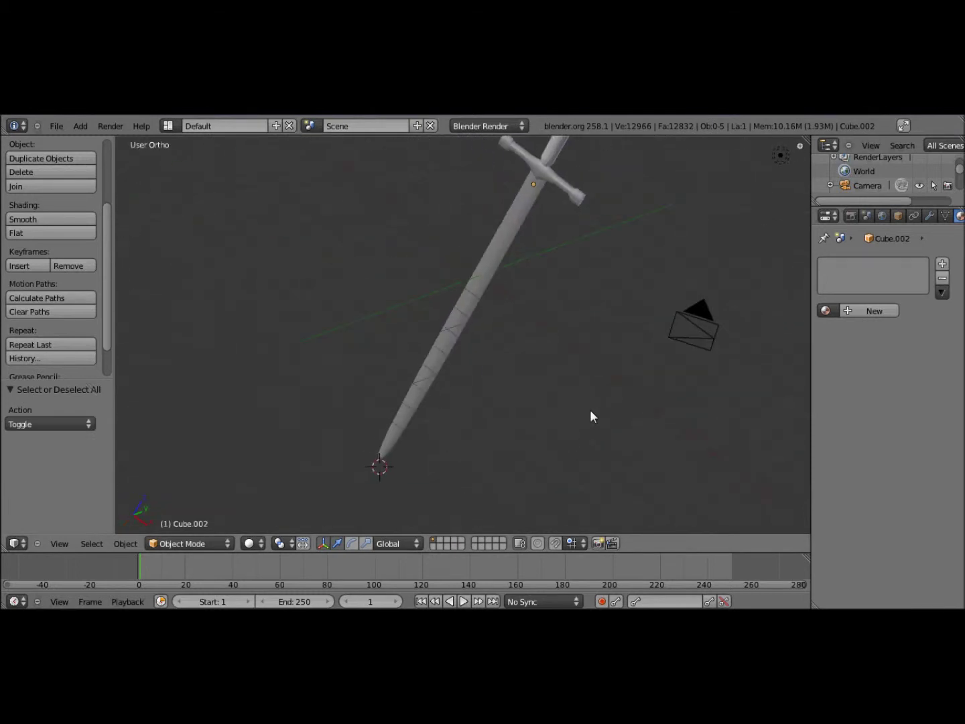
pyautogui.press('KP_1')
pyautogui.rightClick(446, 402)
pyautogui.scroll(4, 519, 359)
pyautogui.scroll(-4, 530, 388)
pyautogui.rightClick(581, 377)
pyautogui.press('x')
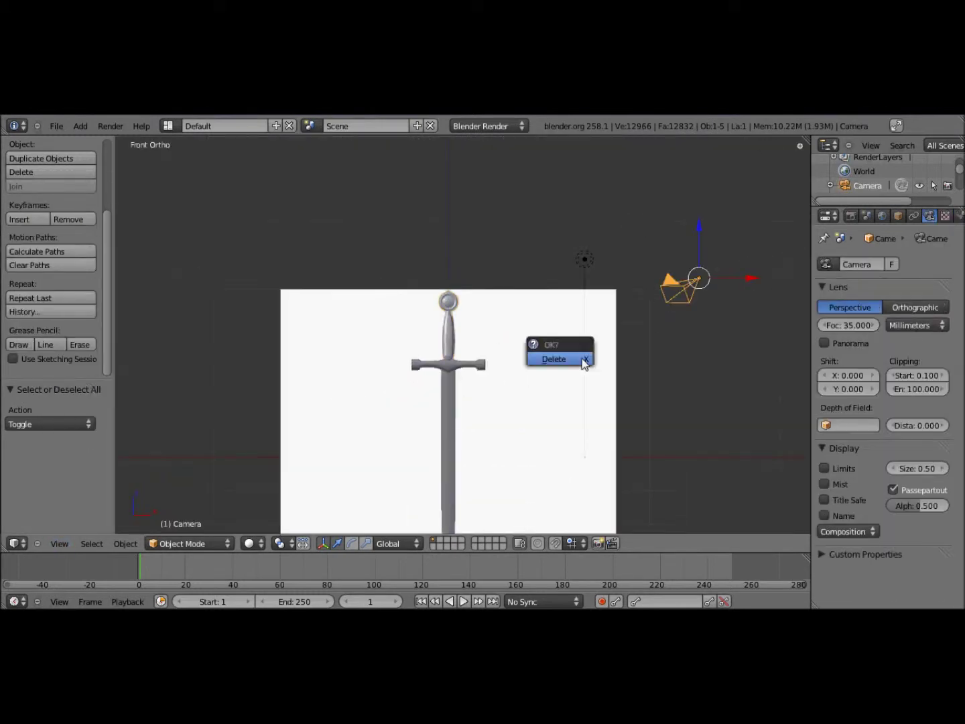
pyautogui.click(581, 362)
# Step: Add a new camera, raise it along Z and look through it
pyautogui.hotkey('shift', 'a')
pyautogui.click(456, 453)
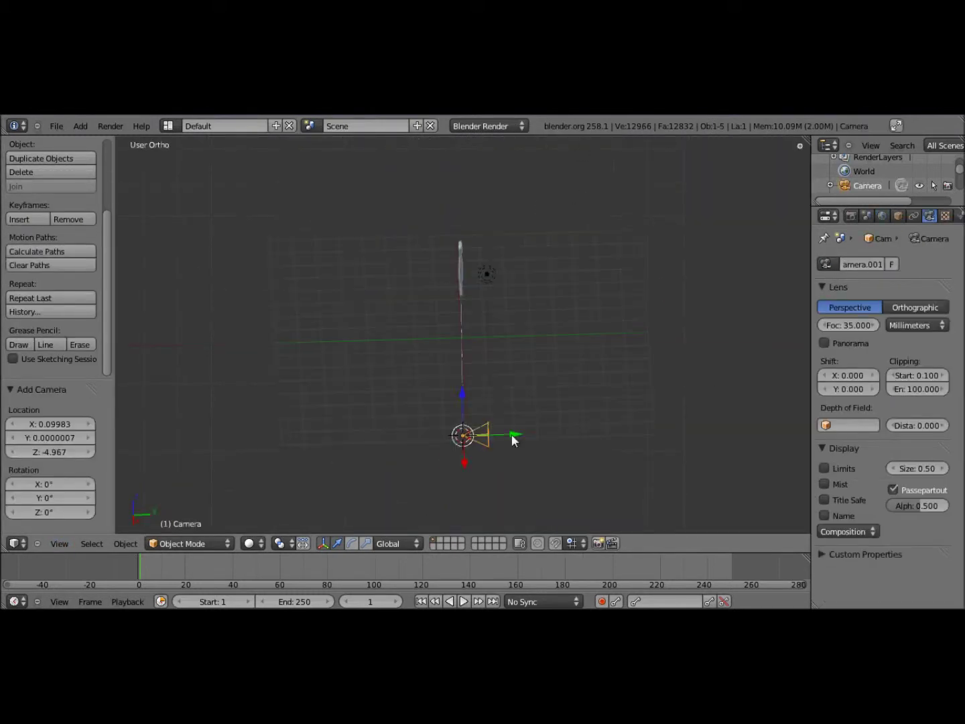
pyautogui.press('g')
pyautogui.press('z')
pyautogui.click(162, 492)
pyautogui.press('KP_0')
pyautogui.press('r')
# Step: Select the lamp, reset the camera view and open the World settings
pyautogui.click(482, 356)
pyautogui.rightClick(609, 382)
pyautogui.click(59, 544)
pyautogui.click(62, 482)
pyautogui.press('KP_0')
pyautogui.click(883, 214)
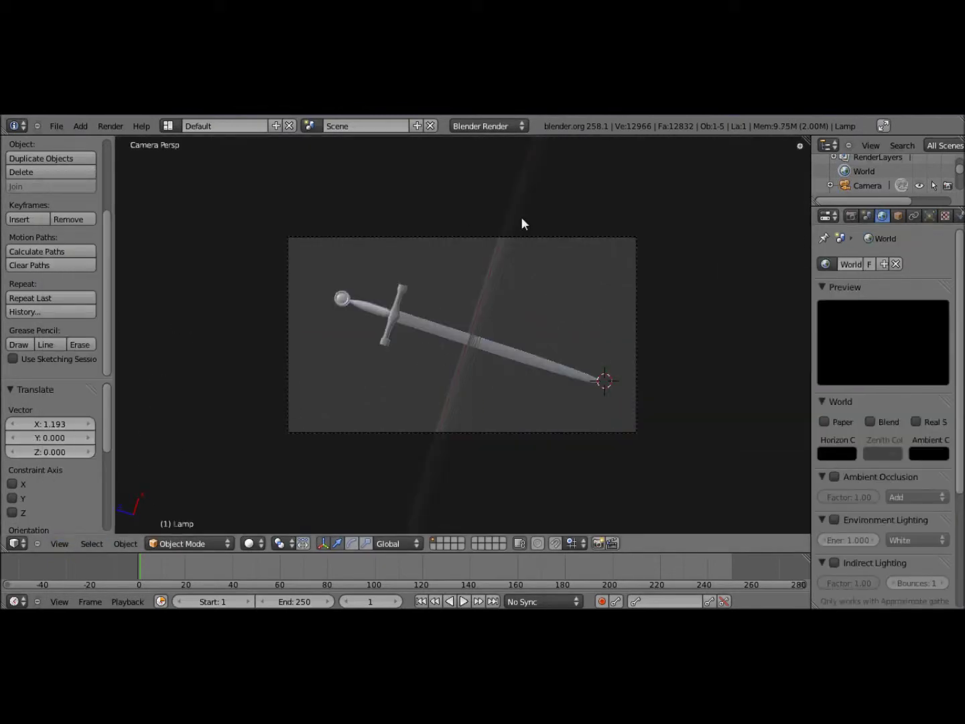
# Step: Render a test image of the sword from the new camera
pyautogui.click(111, 126)
pyautogui.click(111, 141)
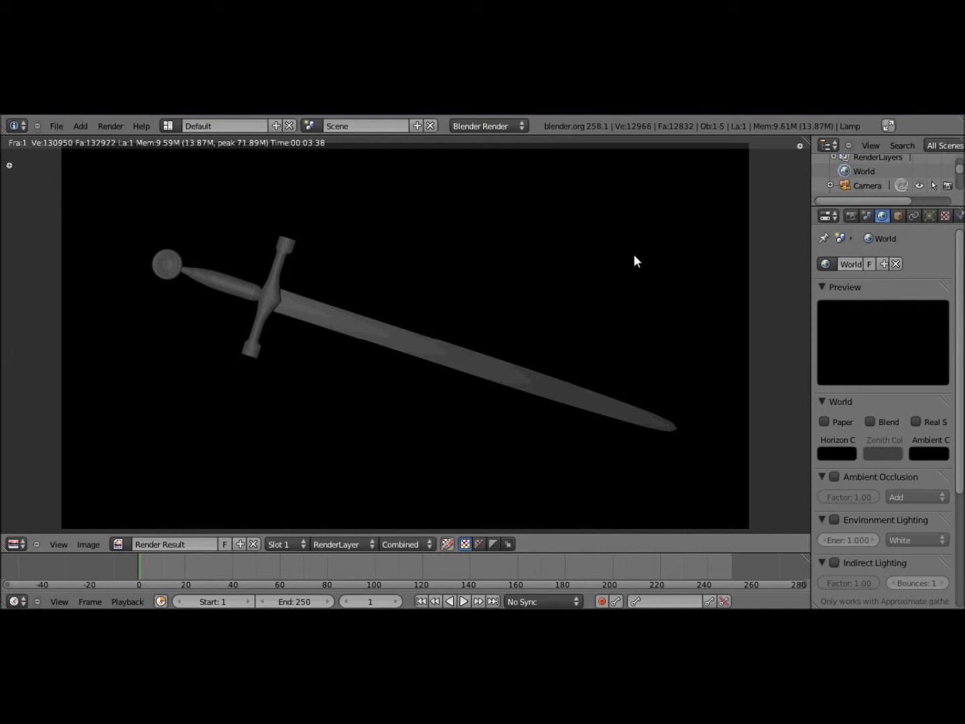
pyautogui.press('Escape')
pyautogui.rightClick(552, 370)
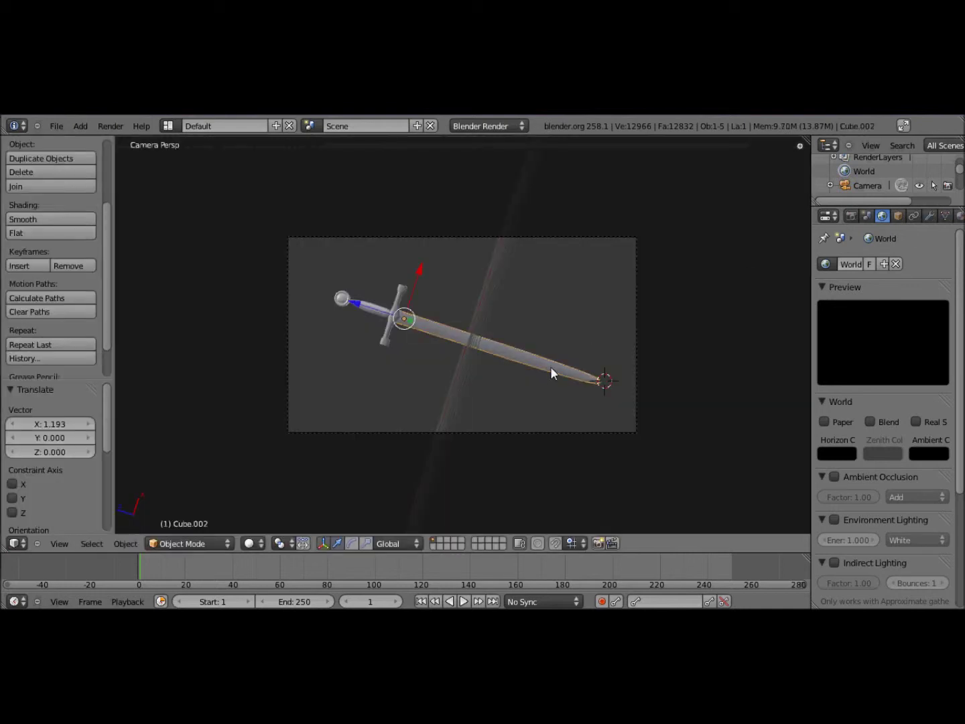
# Step: Name the selected object 'Blade' in the side panel's Item field
pyautogui.click(960, 214)
pyautogui.press('n')
pyautogui.click(758, 467)
pyautogui.write('Bla')
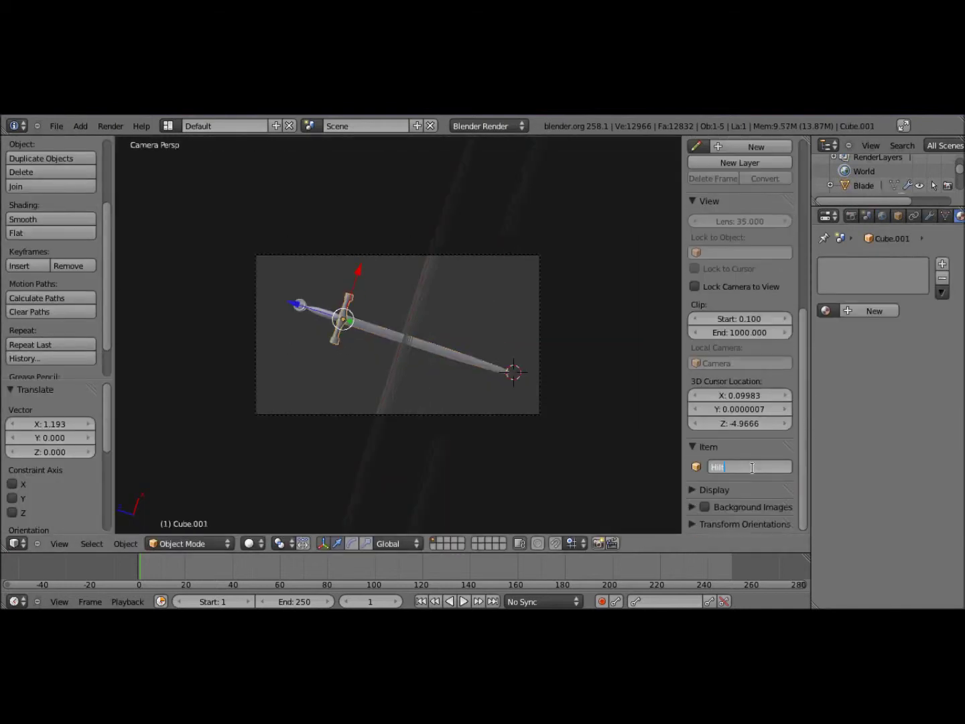
# Step: Give the blade a new material and render a quick preview
pyautogui.rightClick(467, 369)
pyautogui.click(874, 310)
pyautogui.press('n')
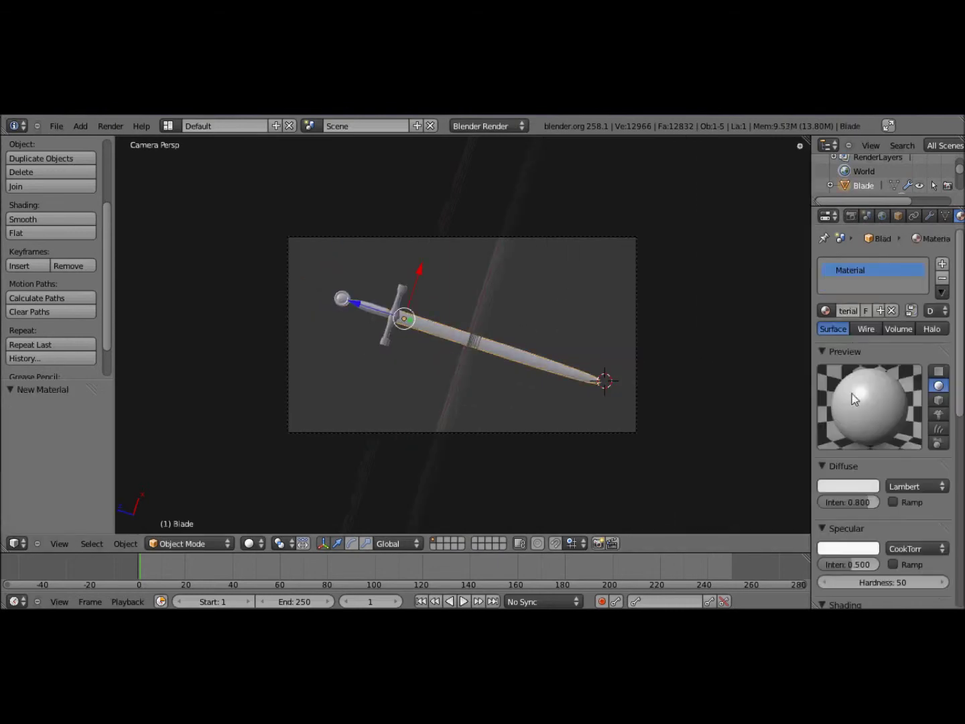
pyautogui.press('F12')
pyautogui.press('Escape')
# Step: Enable Mirror reflection on the blade material and render the sword again
pyautogui.click(855, 513)
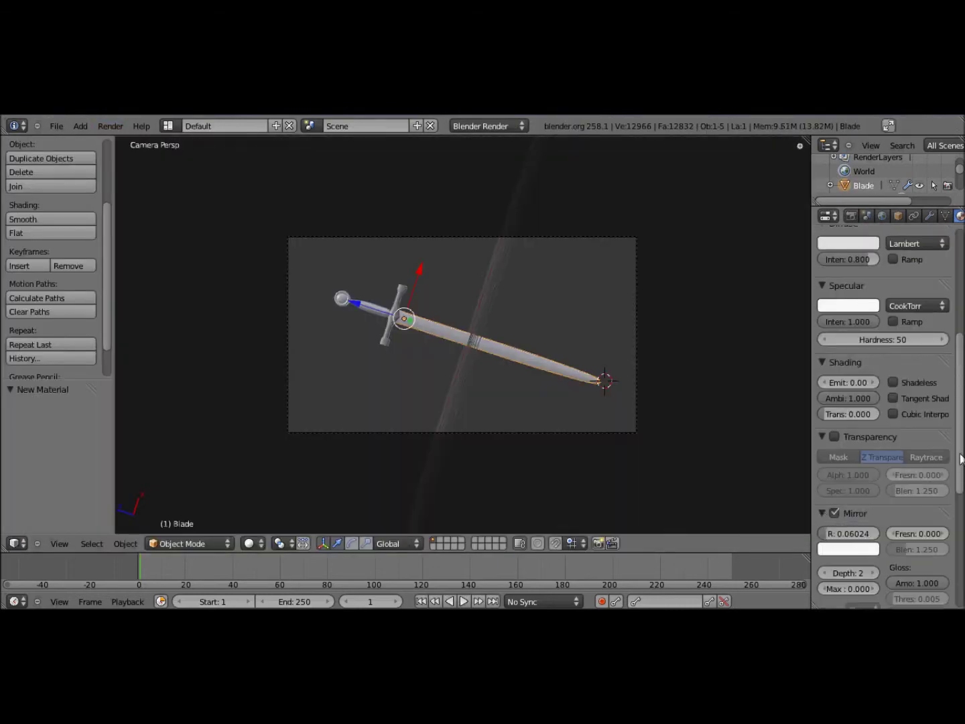
pyautogui.scroll(-2, 884, 468)
pyautogui.click(883, 215)
pyautogui.click(57, 126)
pyautogui.press('Escape')
pyautogui.press('F12')
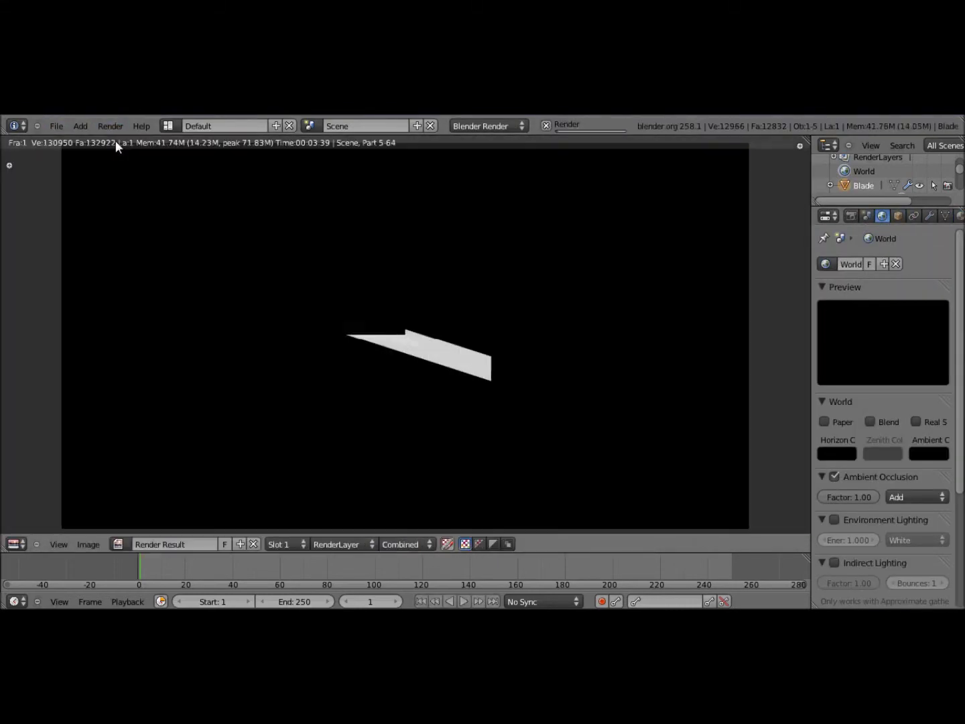
# Step: Turn World ambient occlusion off and re-render the sword
pyautogui.press('Escape')
pyautogui.click(835, 477)
pyautogui.press('F12')
pyautogui.scroll(-4, 520, 221)
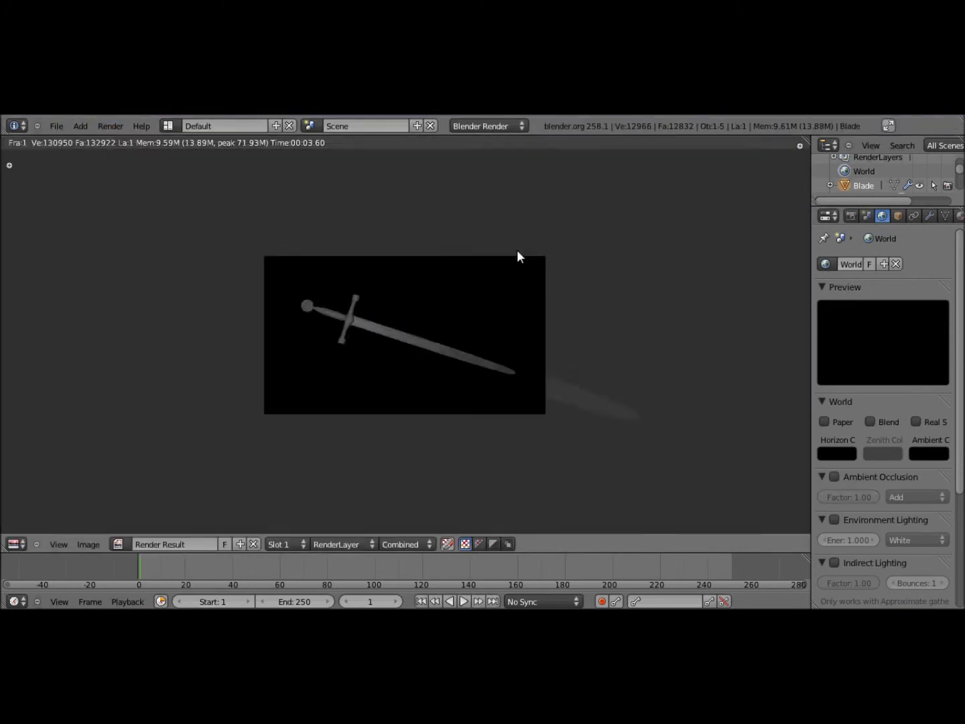